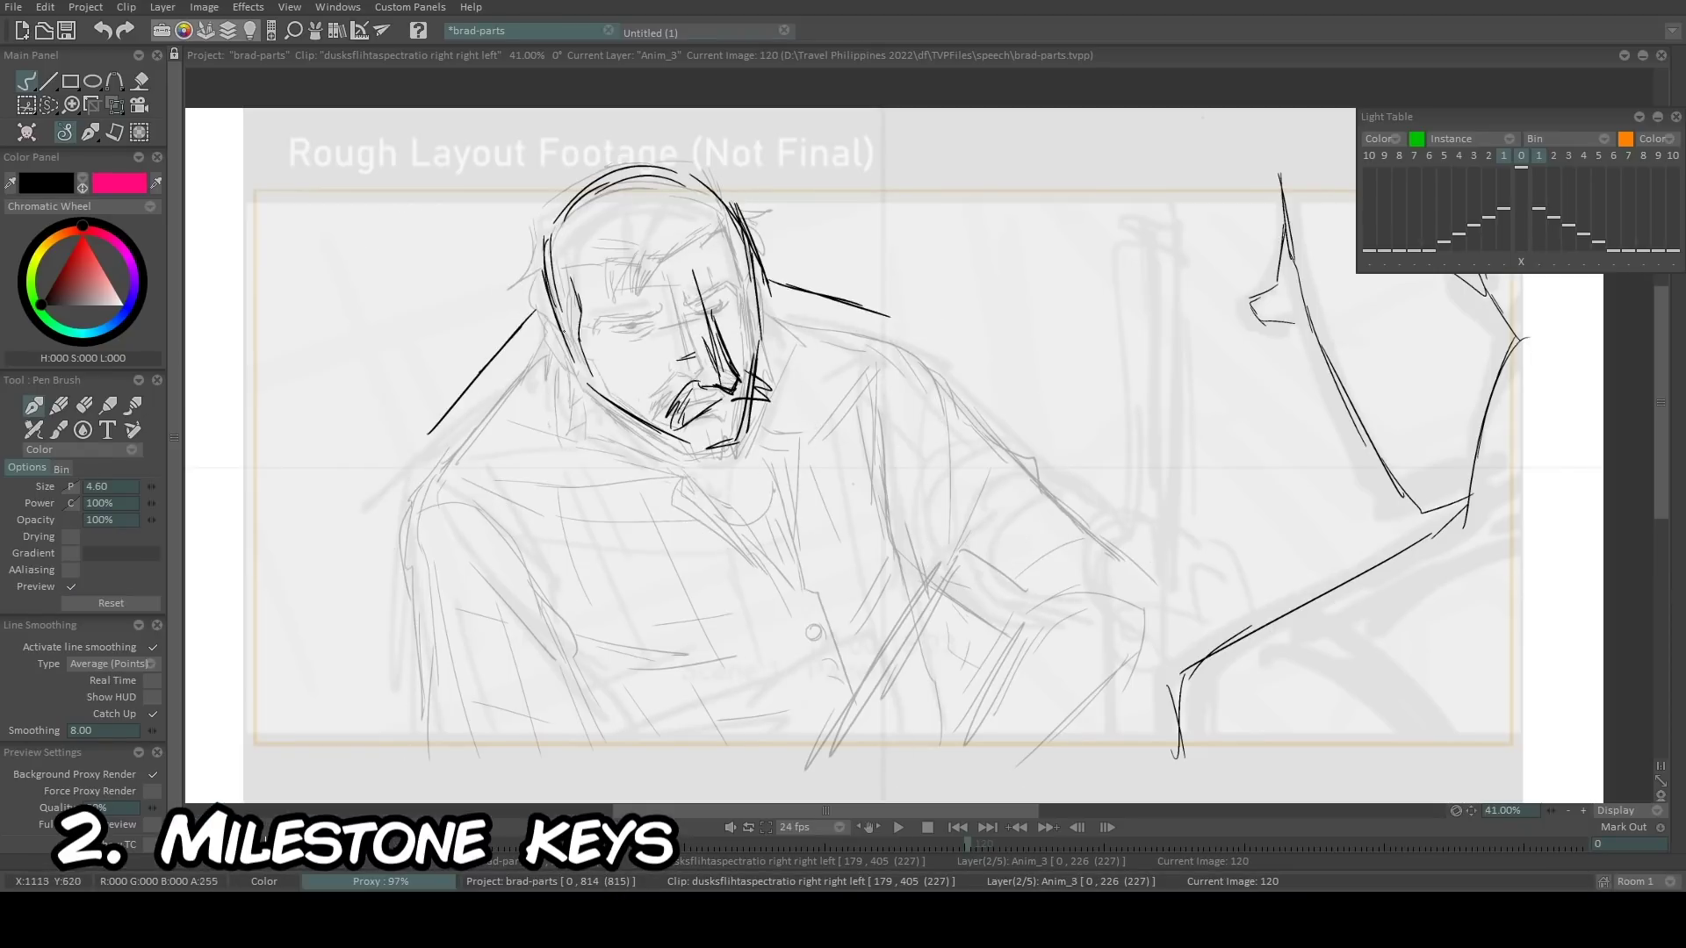
# Sketch the ear, jawline and both sides of the man's head in the rough key at frame 120.
pyautogui.moveTo(547, 315); pyautogui.dragTo(574, 371)
pyautogui.moveTo(569, 364); pyautogui.dragTo(575, 406)
pyautogui.moveTo(577, 387); pyautogui.dragTo(595, 422)
pyautogui.moveTo(588, 356); pyautogui.dragTo(603, 390)
pyautogui.moveTo(592, 379); pyautogui.dragTo(659, 428)
pyautogui.moveTo(762, 289); pyautogui.dragTo(779, 386)
pyautogui.moveTo(769, 396); pyautogui.dragTo(745, 455)
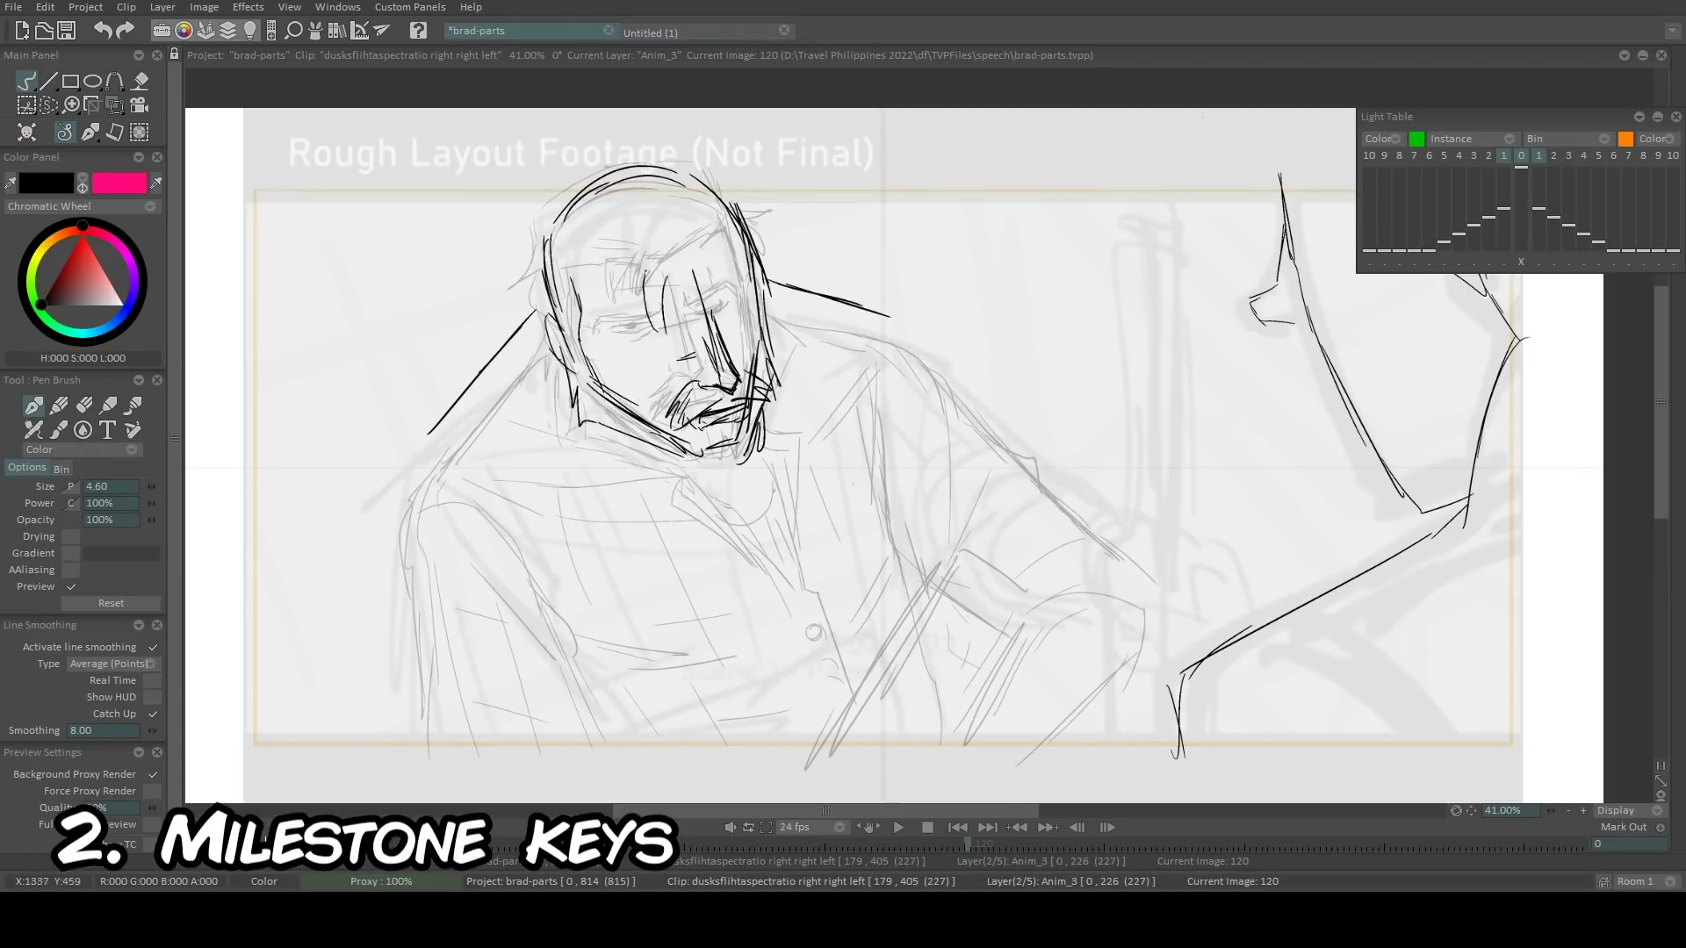
# Rough in the hair fringe, eye and brow on the man's face at frame 120.
pyautogui.moveTo(619, 267); pyautogui.dragTo(663, 274)
pyautogui.moveTo(634, 271); pyautogui.dragTo(619, 291)
pyautogui.moveTo(622, 332); pyautogui.dragTo(675, 334)
pyautogui.moveTo(685, 324); pyautogui.dragTo(668, 337)
pyautogui.moveTo(669, 336); pyautogui.dragTo(620, 349)
pyautogui.moveTo(753, 294); pyautogui.dragTo(722, 313)
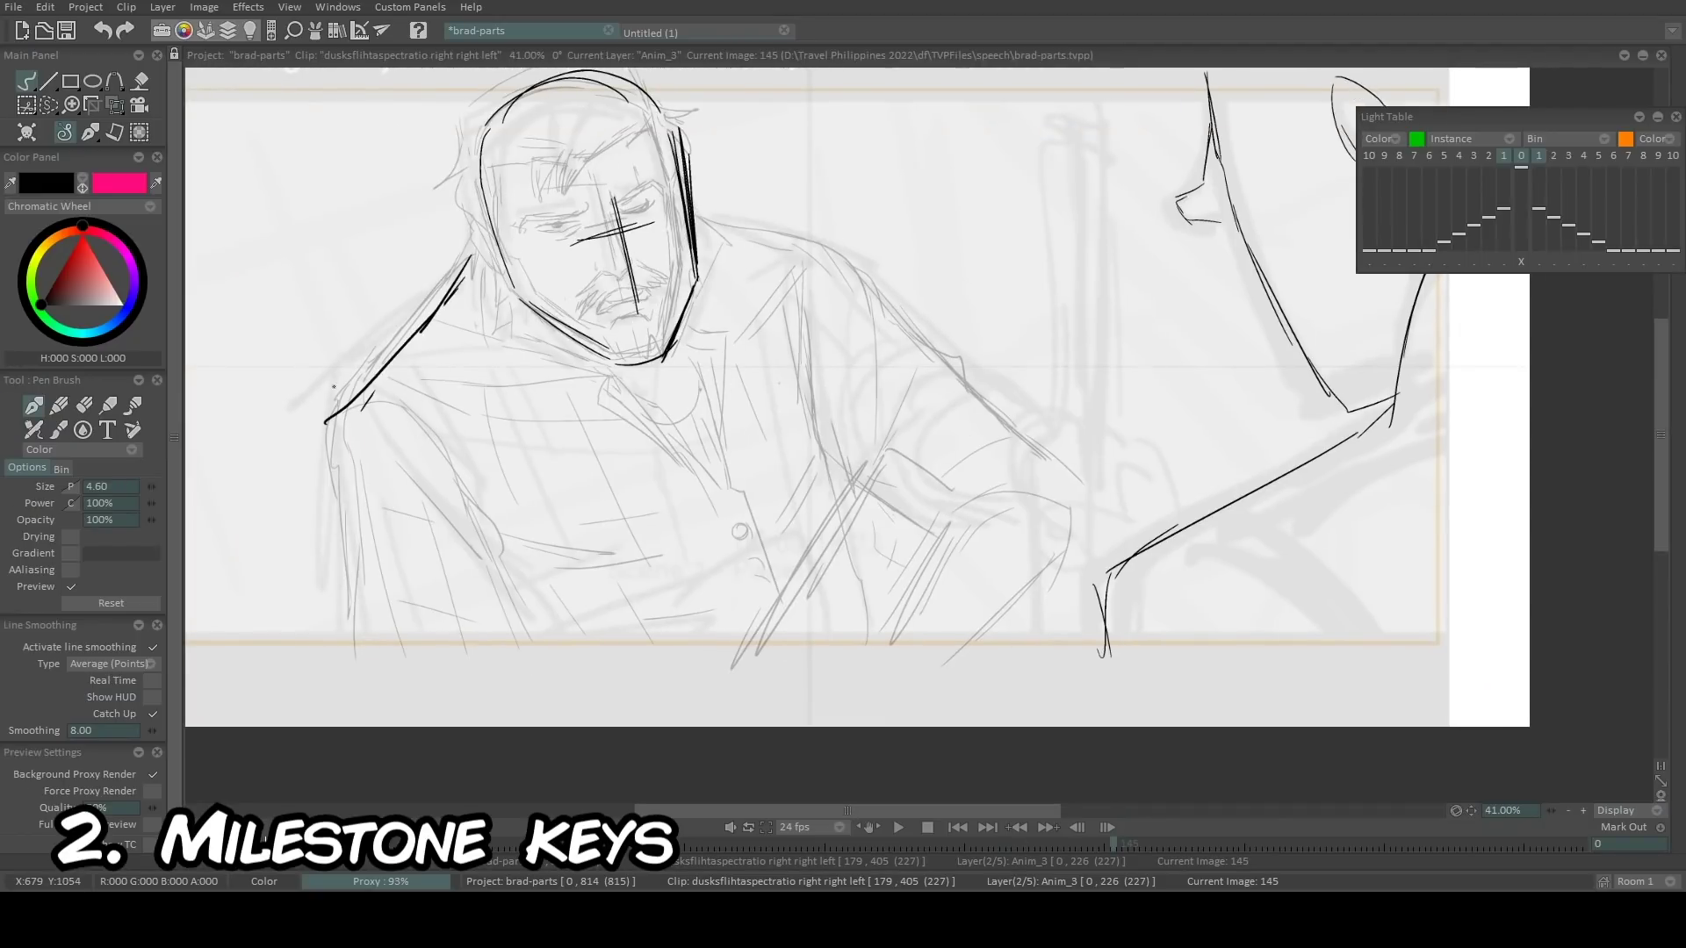
# Block in both shoulders and the outer edge of the left-hand sleeve in the key at frame 145.
pyautogui.moveTo(716, 219); pyautogui.dragTo(836, 253)
pyautogui.moveTo(782, 244); pyautogui.dragTo(893, 312)
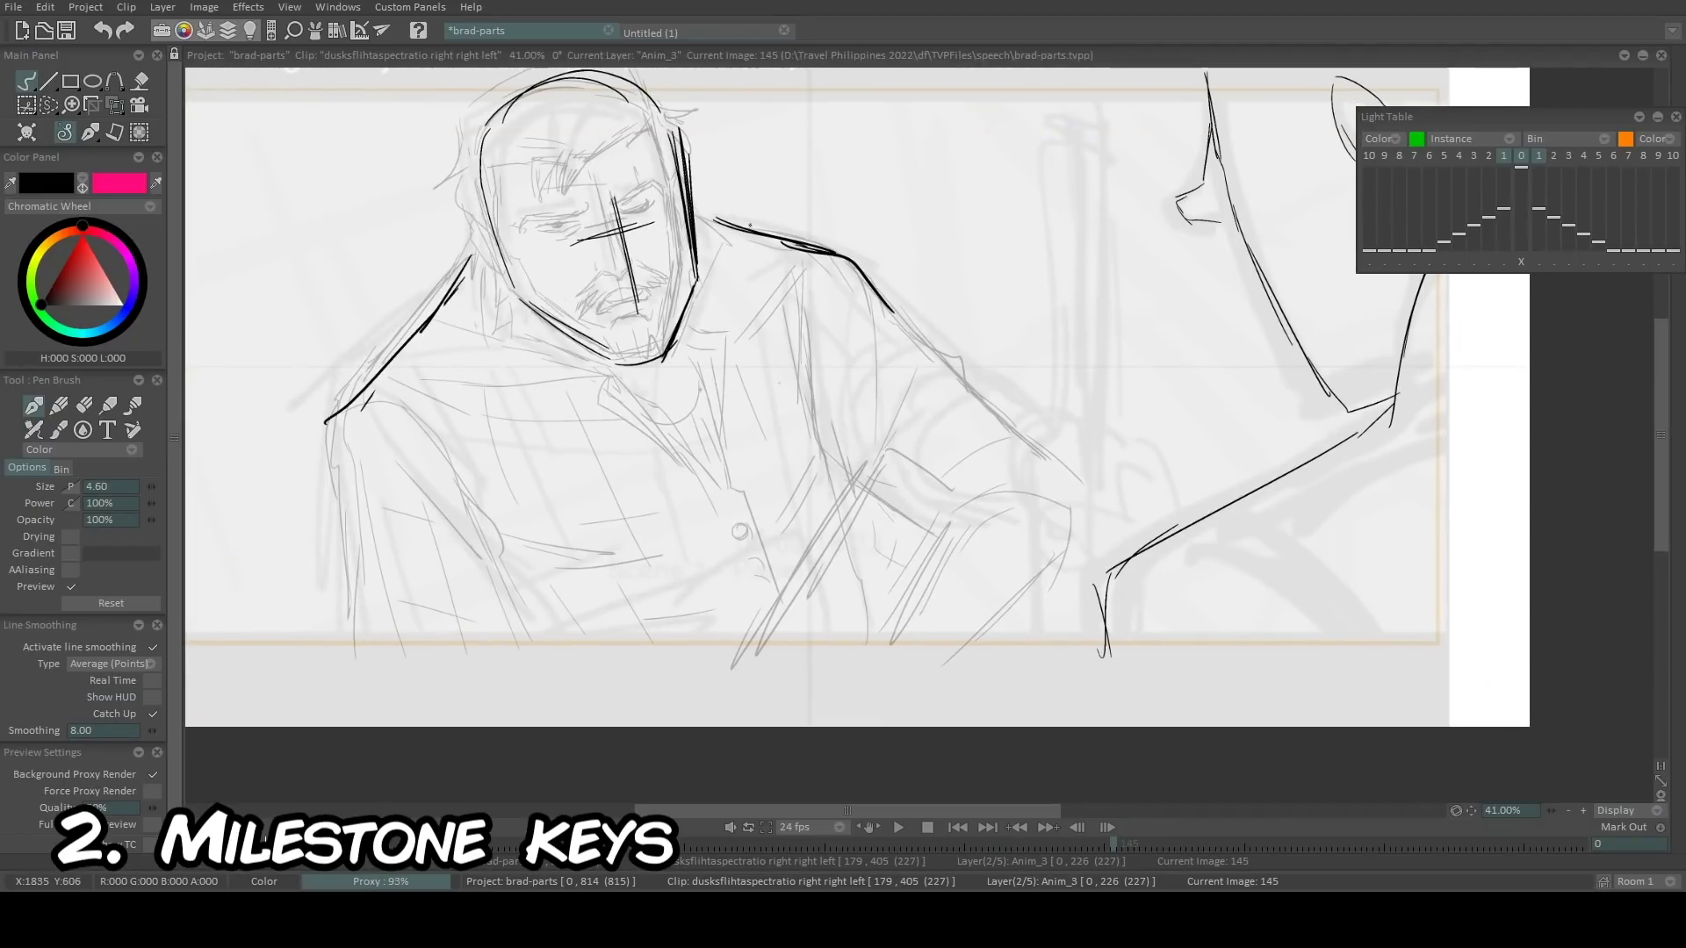
pyautogui.moveTo(471, 256); pyautogui.dragTo(342, 423)
pyautogui.moveTo(362, 399); pyautogui.dragTo(337, 545)
pyautogui.moveTo(336, 539); pyautogui.dragTo(314, 674)
pyautogui.moveTo(332, 625); pyautogui.dragTo(312, 708)
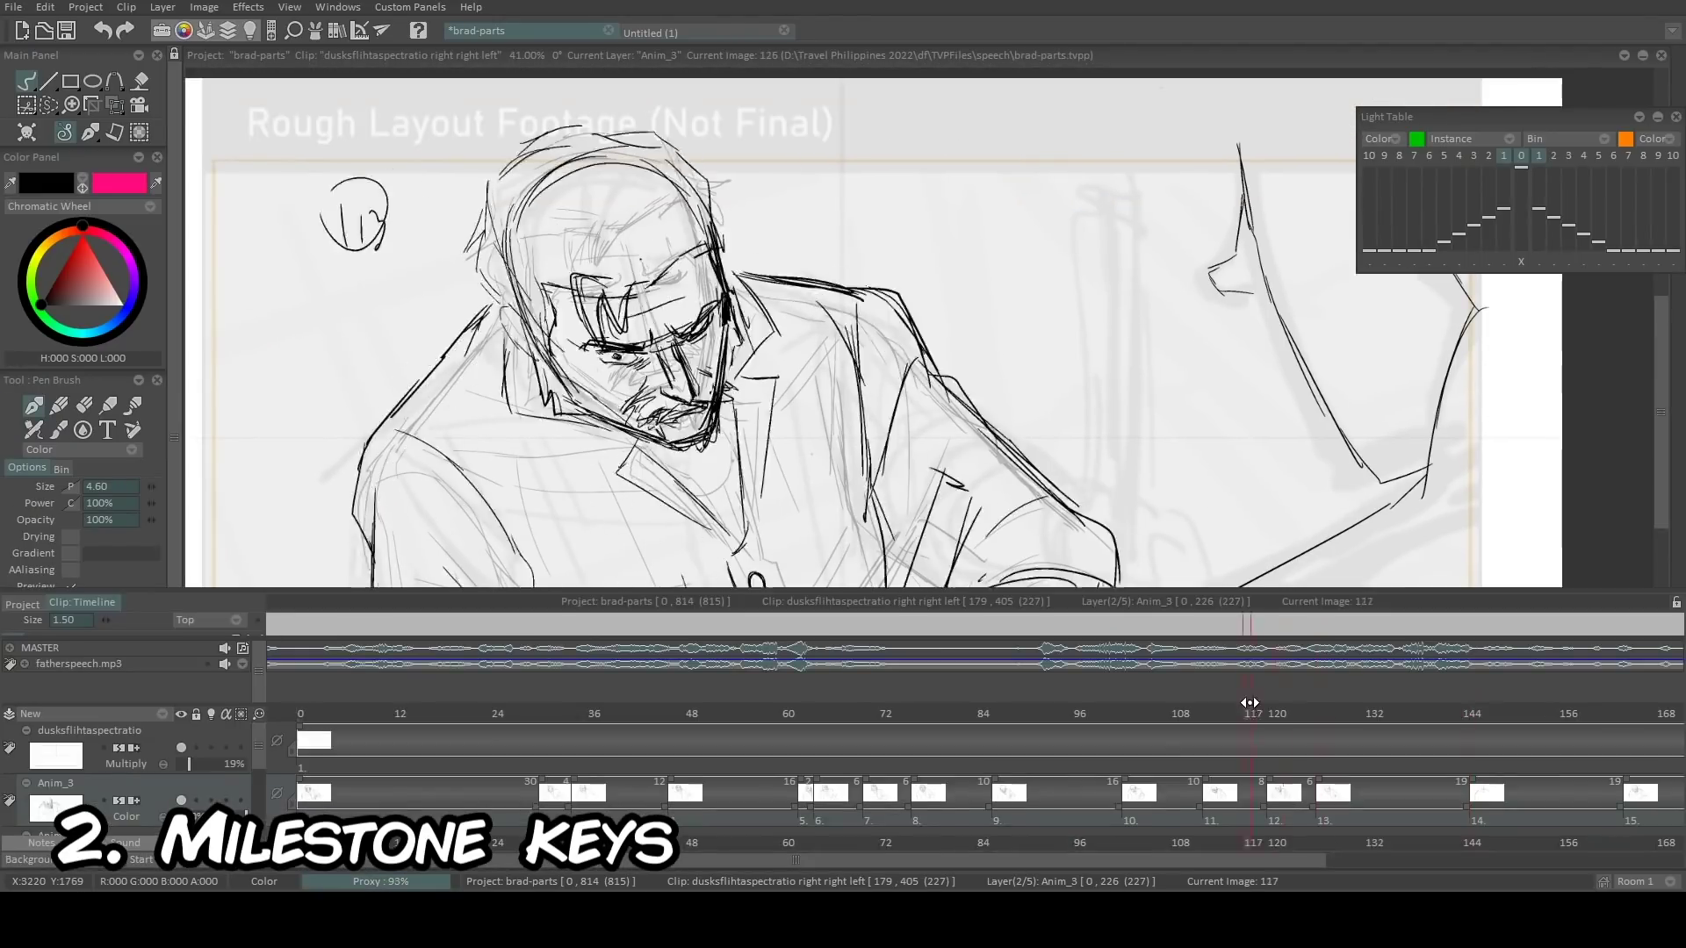
# Scrub through the clip and play back the milestone keys to check the acting.
pyautogui.moveTo(1241, 713); pyautogui.dragTo(1496, 713)
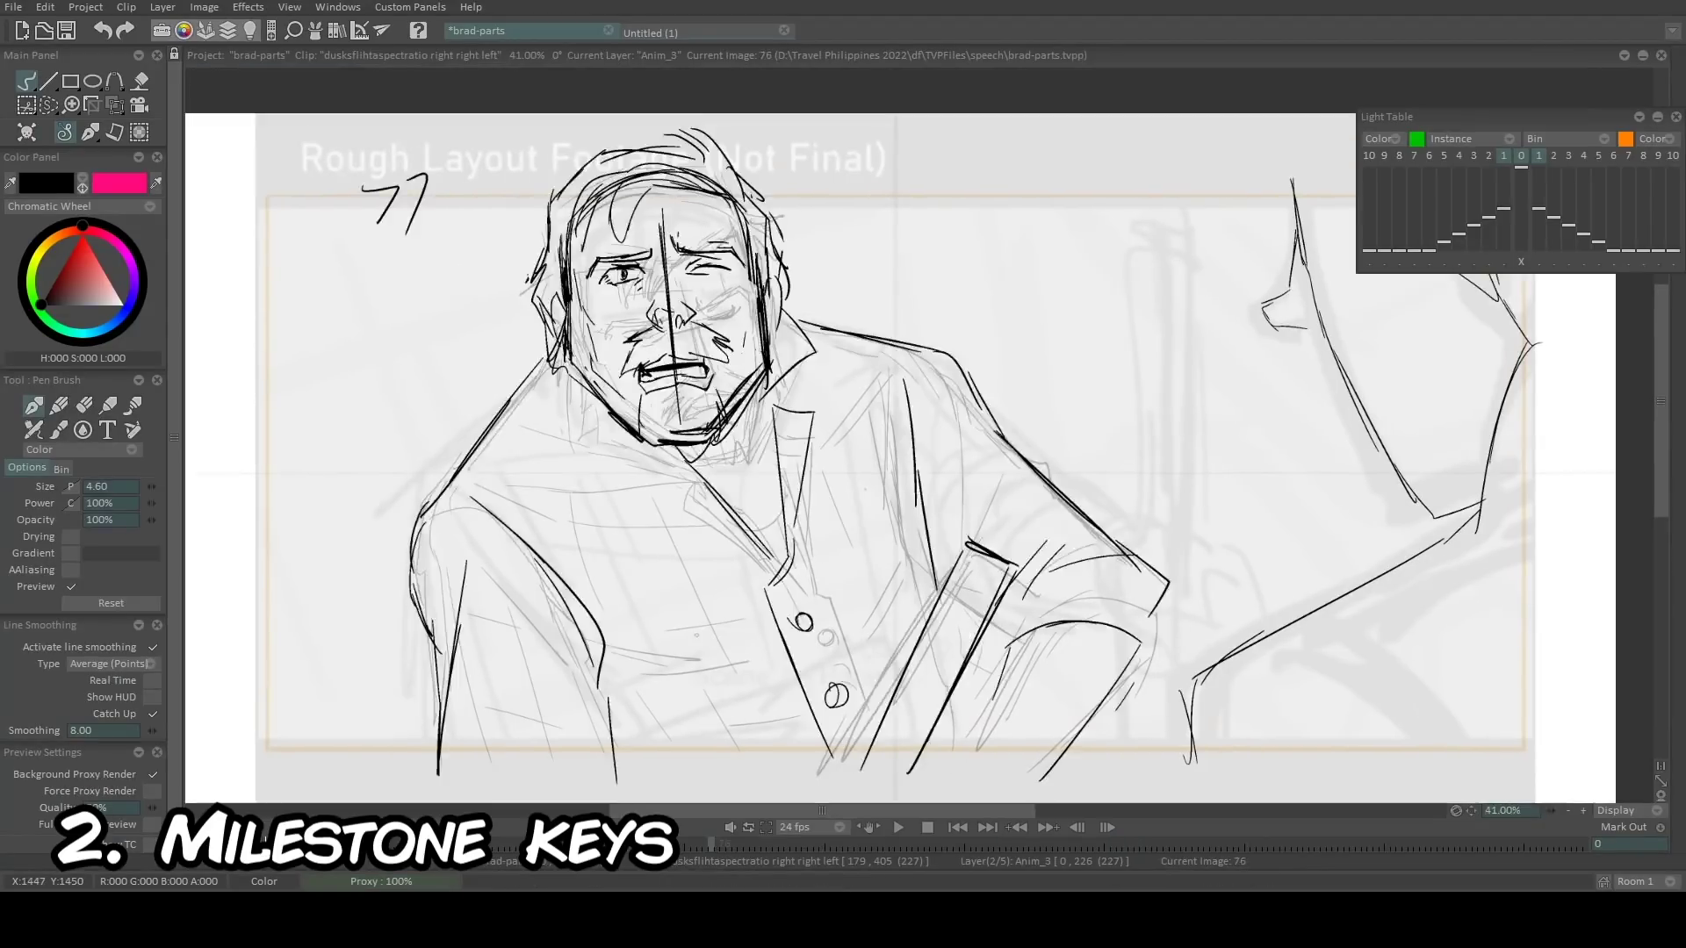
pyautogui.click(896, 829)
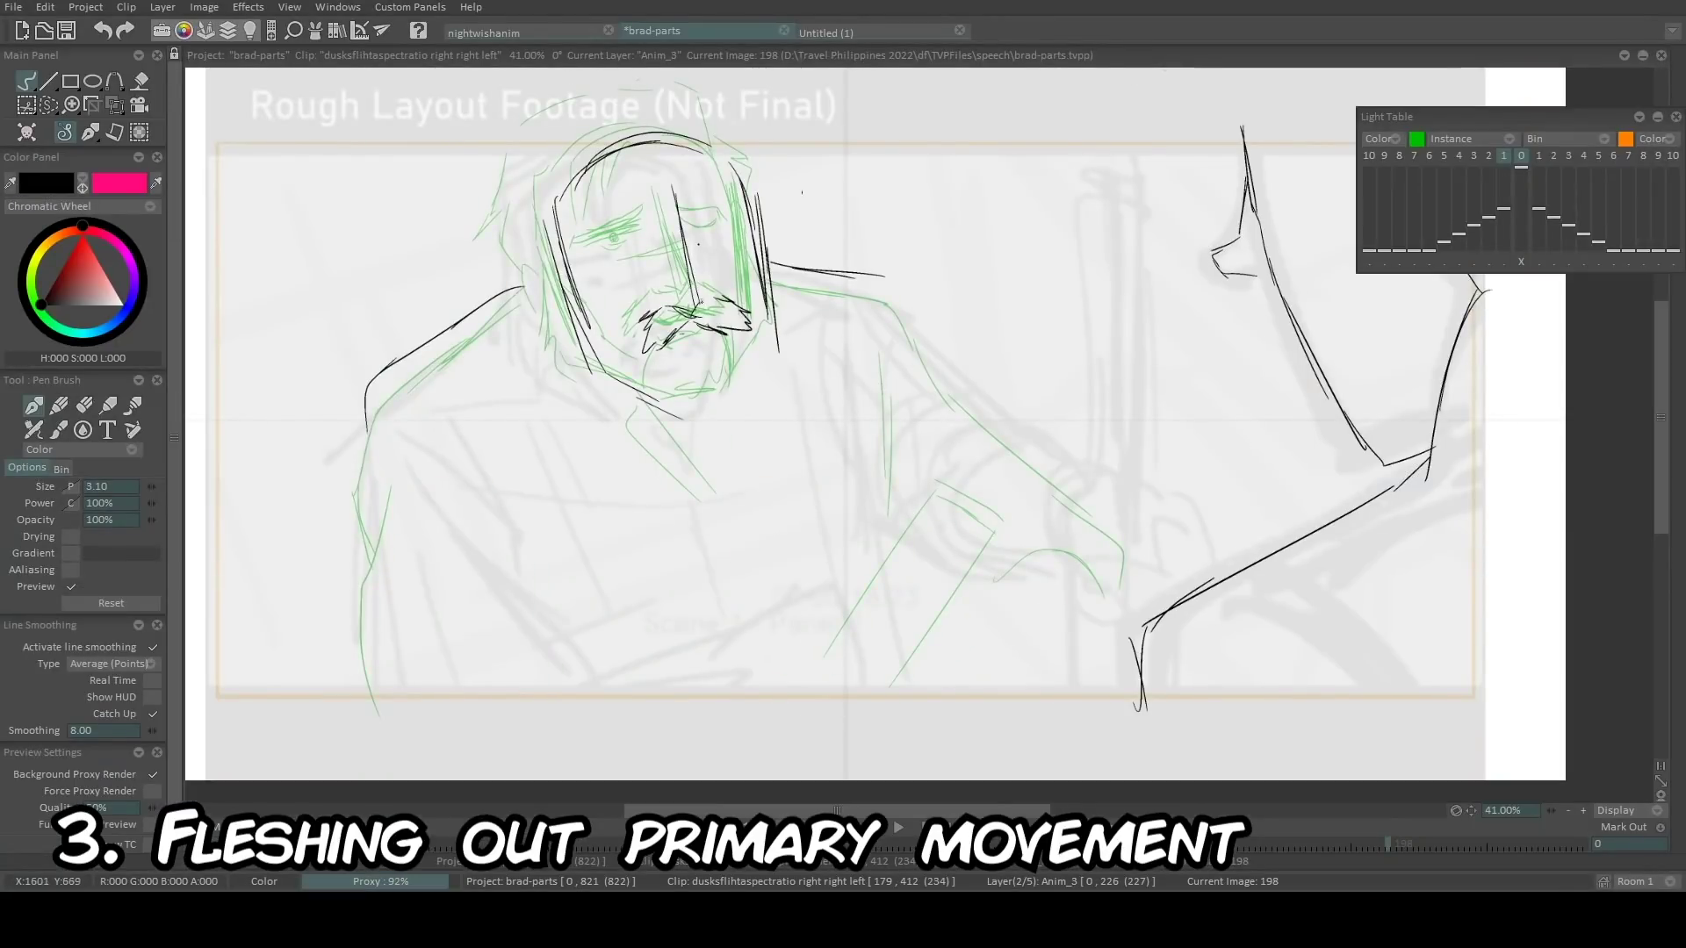
# Draw the mustache, open mouth and far shoulder with upper arm at frame 198.
pyautogui.moveTo(692, 329); pyautogui.dragTo(657, 353)
pyautogui.moveTo(697, 311); pyautogui.dragTo(750, 313)
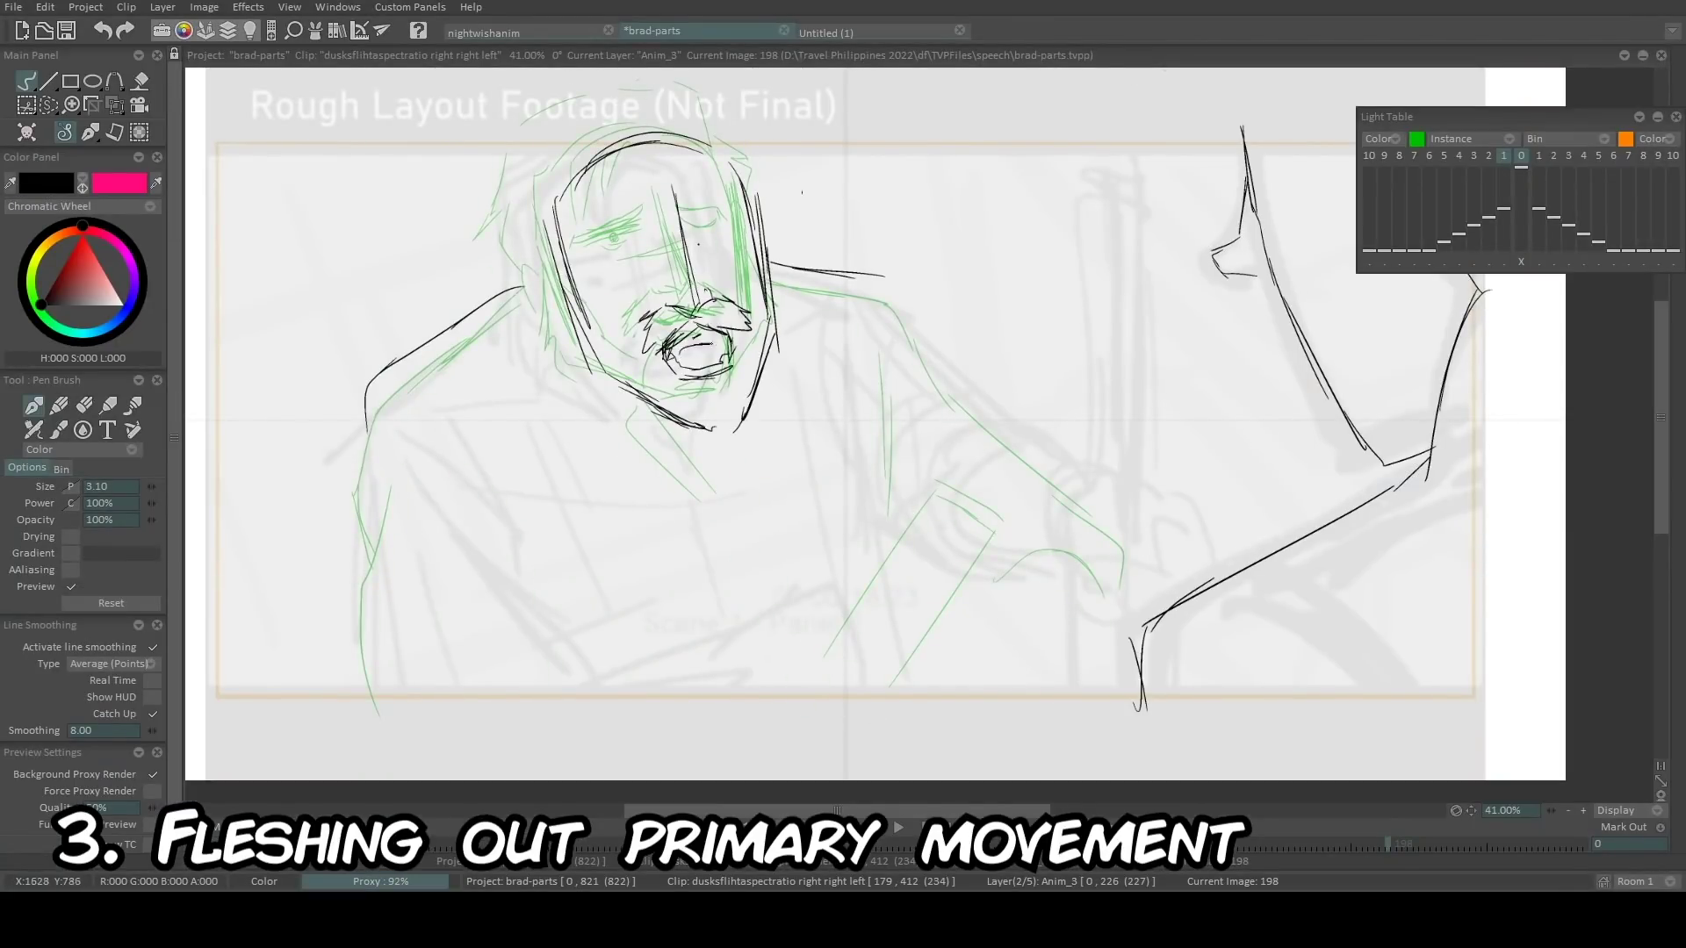
pyautogui.moveTo(764, 257)
pyautogui.mouseDown()
pyautogui.moveTo(751, 408)
pyautogui.moveTo(1146, 542)
pyautogui.mouseUp()
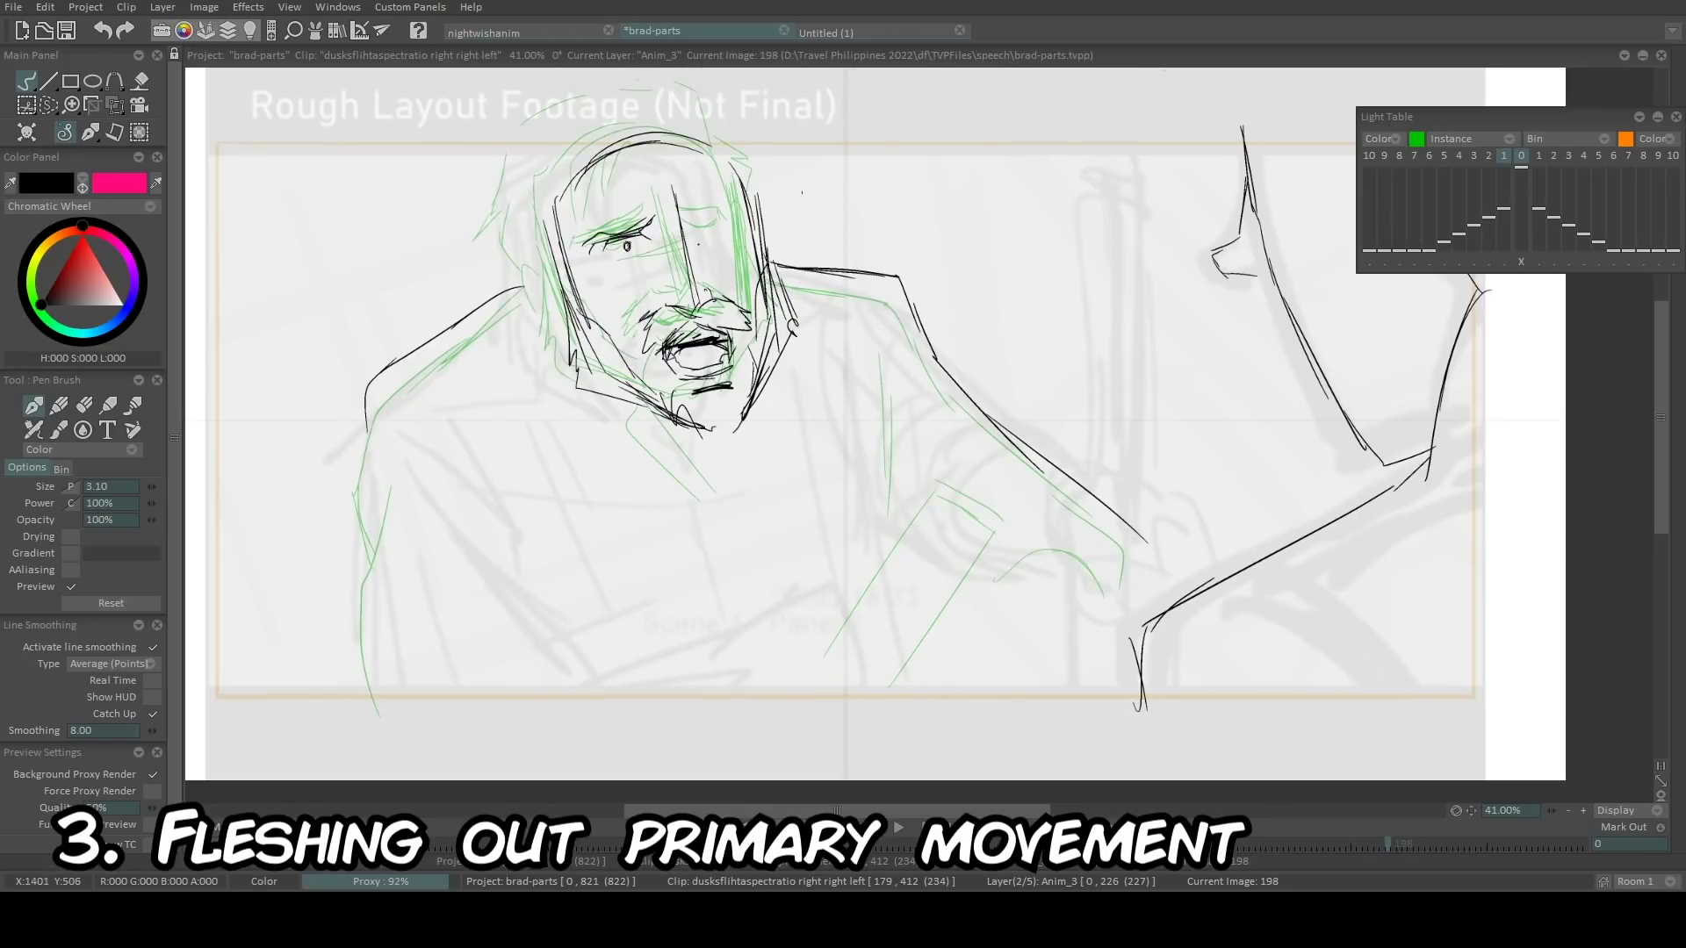
# Flip between frame 198 and its neighbouring drawings to compare the head and shoulder movement.
pyautogui.press('Left')
pyautogui.press('Right')
pyautogui.press('Left')
pyautogui.press('Left')
pyautogui.press('Left')
pyautogui.press('Right')
pyautogui.press('Right')
pyautogui.press('Right')
pyautogui.press('Left')
pyautogui.press('Right')
# Add the hair contour, near shoulder and sleeve edge to the drawing at frame 198, comparing it with adjacent frames.
pyautogui.moveTo(733, 151); pyautogui.dragTo(674, 92)
pyautogui.moveTo(745, 140); pyautogui.dragTo(764, 195)
pyautogui.press('Left')
pyautogui.press('Right')
pyautogui.press('Right')
pyautogui.press('Left')
pyautogui.moveTo(527, 286); pyautogui.dragTo(346, 467)
pyautogui.moveTo(885, 329); pyautogui.dragTo(878, 516)
# Flip through the neighbouring drawings and play back the rough animation to check the primary movement.
pyautogui.press('Right')
pyautogui.press('Left')
pyautogui.press('Left')
pyautogui.press('Right')
pyautogui.press('Right')
pyautogui.click(898, 827)
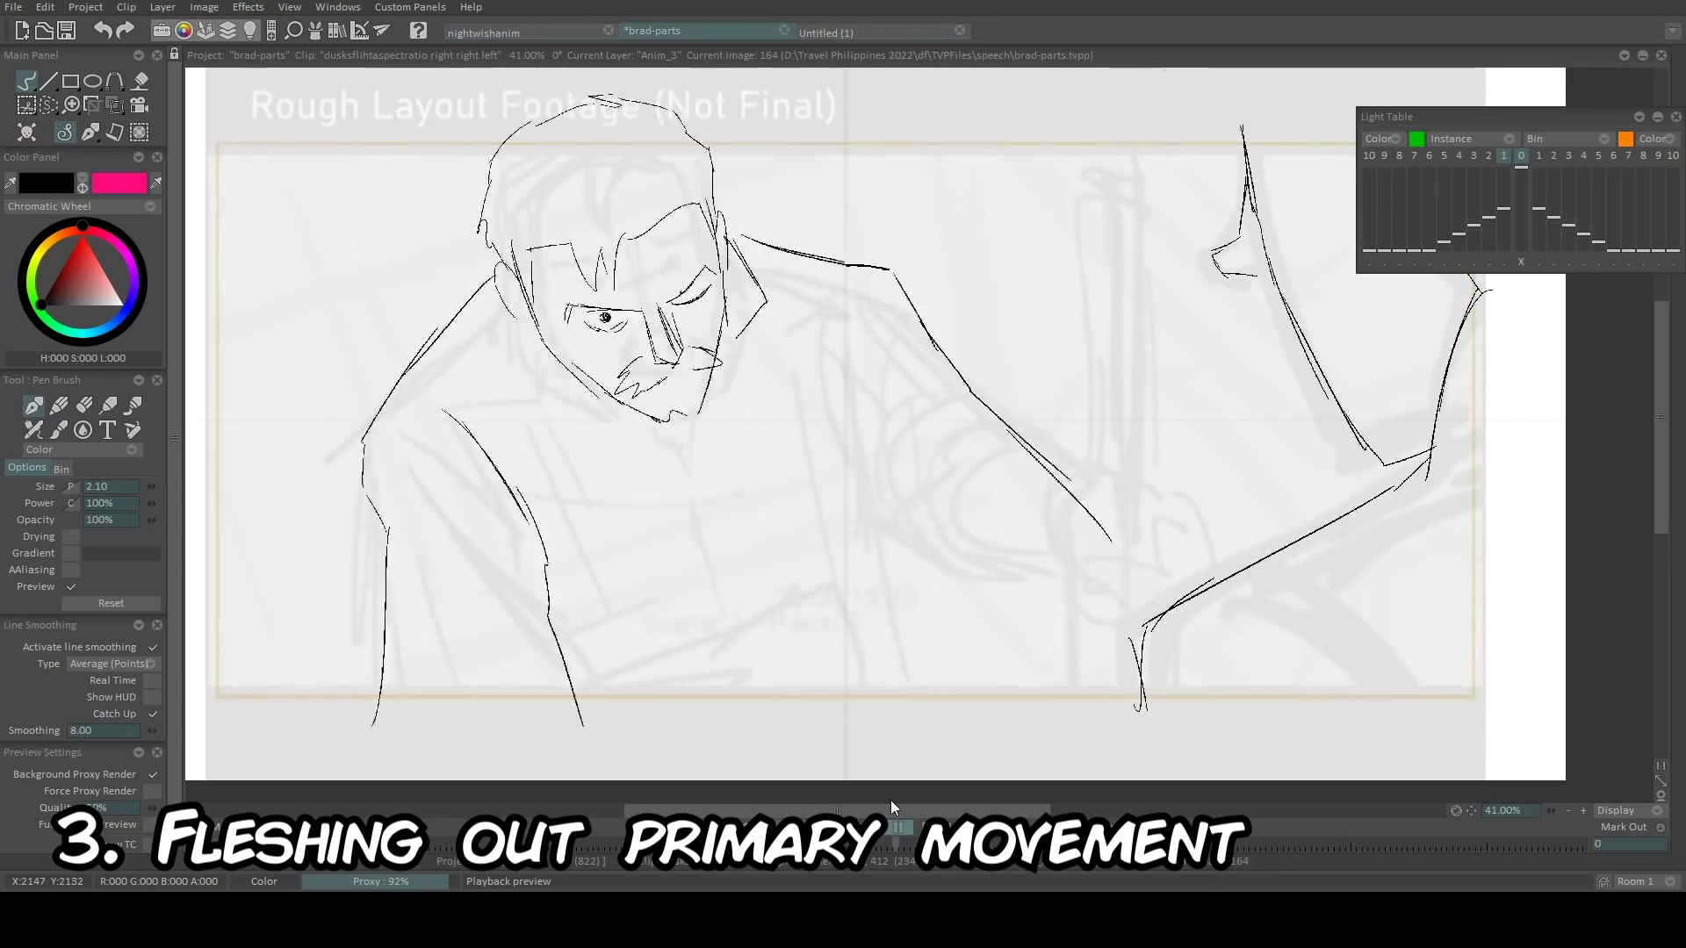
# At frame 38, enable the next drawing on the light table and rough the ear, head side and face lines.
pyautogui.moveTo(817, 847); pyautogui.dragTo(549, 845)
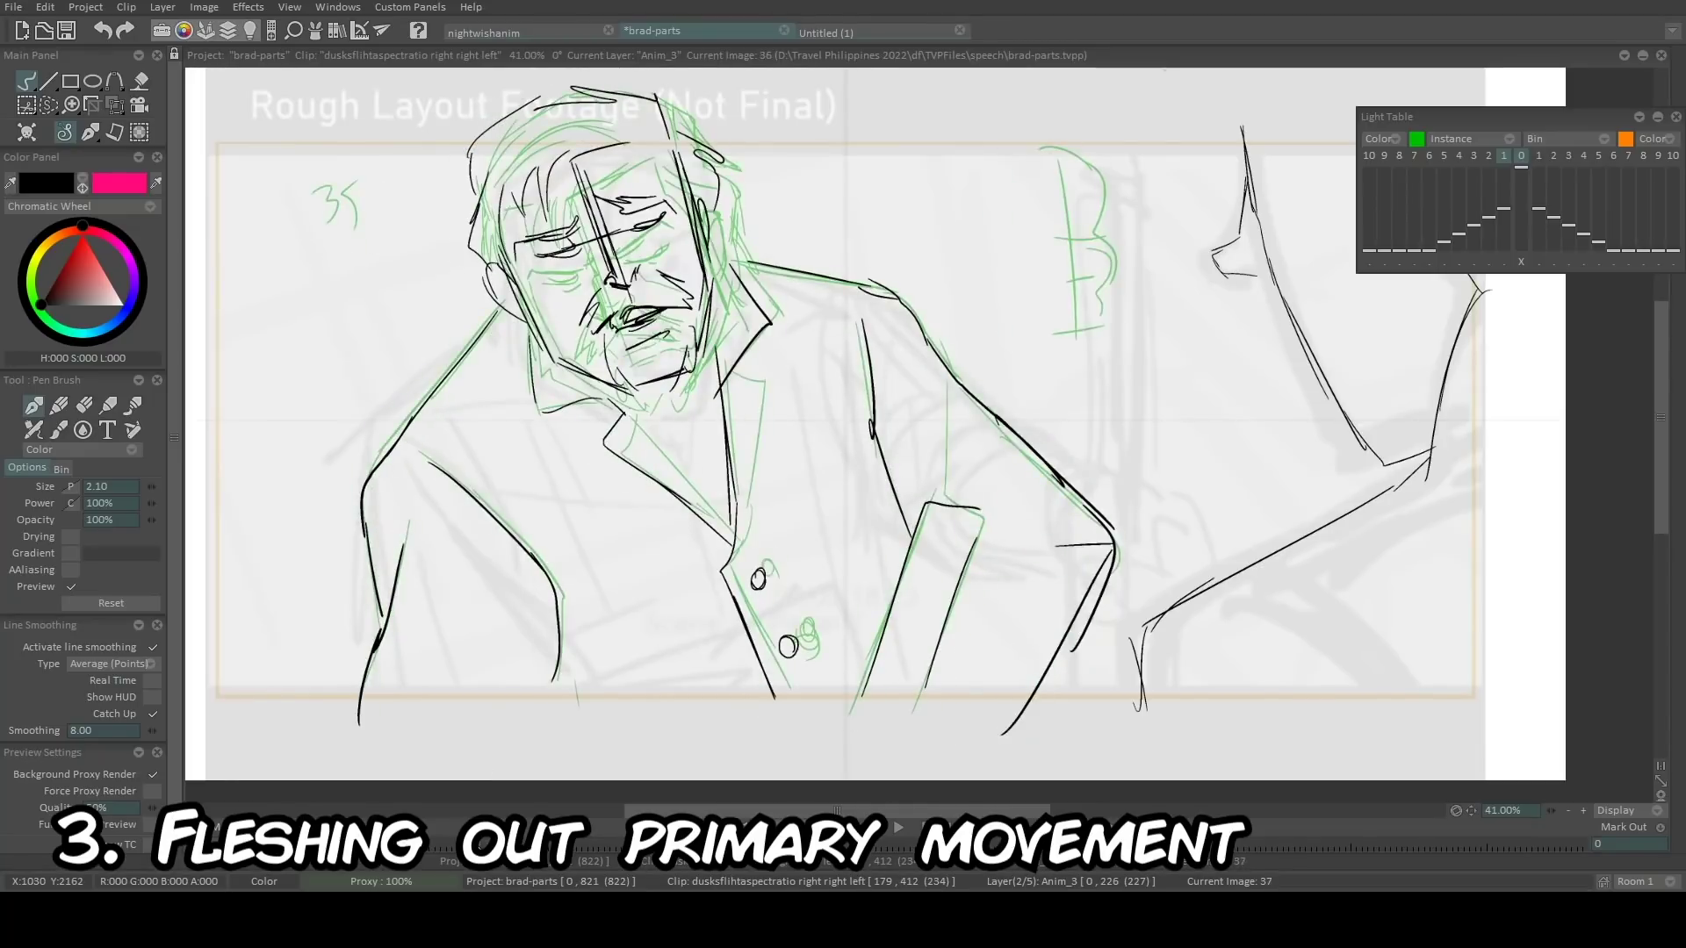
pyautogui.moveTo(611, 861)
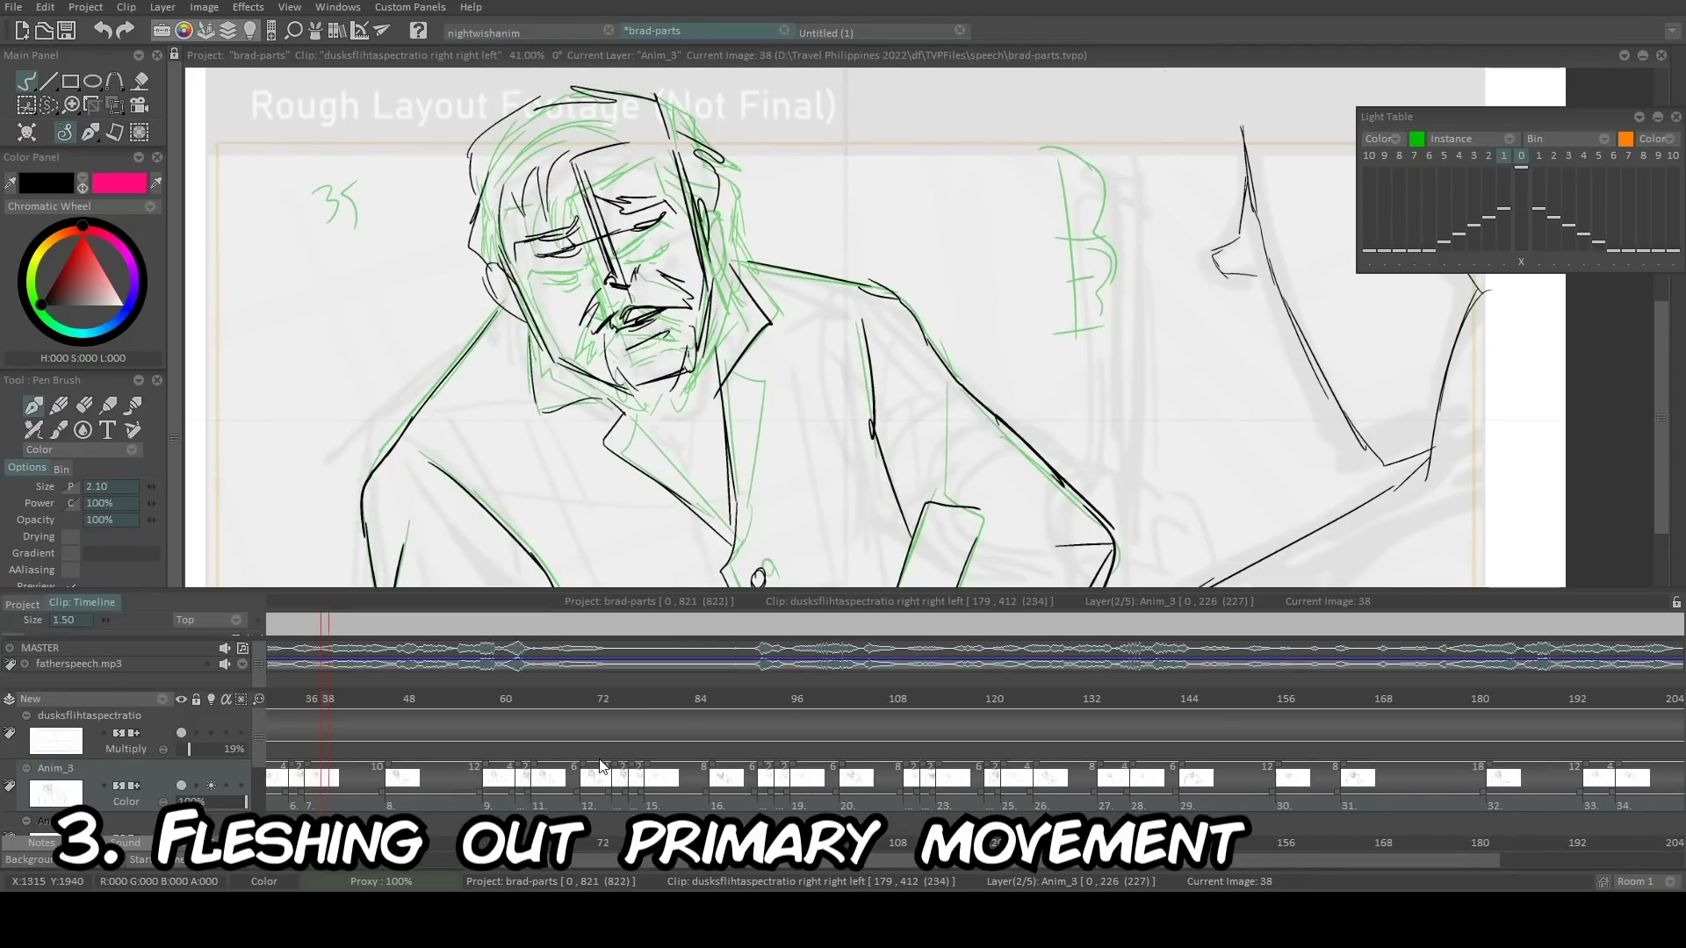
pyautogui.press('Right')
pyautogui.press('Right')
pyautogui.click(1539, 156)
pyautogui.moveTo(496, 261); pyautogui.dragTo(544, 341)
pyautogui.moveTo(679, 159); pyautogui.dragTo(703, 270)
pyautogui.press('Left')
pyautogui.moveTo(586, 198)
pyautogui.mouseDown()
pyautogui.moveTo(603, 258)
pyautogui.moveTo(572, 312)
pyautogui.mouseUp()
pyautogui.press('Right')
# Draw the mustache, placeholder mouth shape and side of the beard at frame 38.
pyautogui.moveTo(492, 865)
pyautogui.moveTo(390, 715)
pyautogui.mouseDown()
pyautogui.moveTo(316, 715)
pyautogui.moveTo(389, 715)
pyautogui.mouseUp()
pyautogui.moveTo(634, 266); pyautogui.dragTo(678, 283)
pyautogui.moveTo(587, 309); pyautogui.dragTo(669, 303)
pyautogui.moveTo(620, 341); pyautogui.dragTo(667, 327)
pyautogui.press('Left')
pyautogui.press('Right')
pyautogui.moveTo(525, 315); pyautogui.dragTo(542, 355)
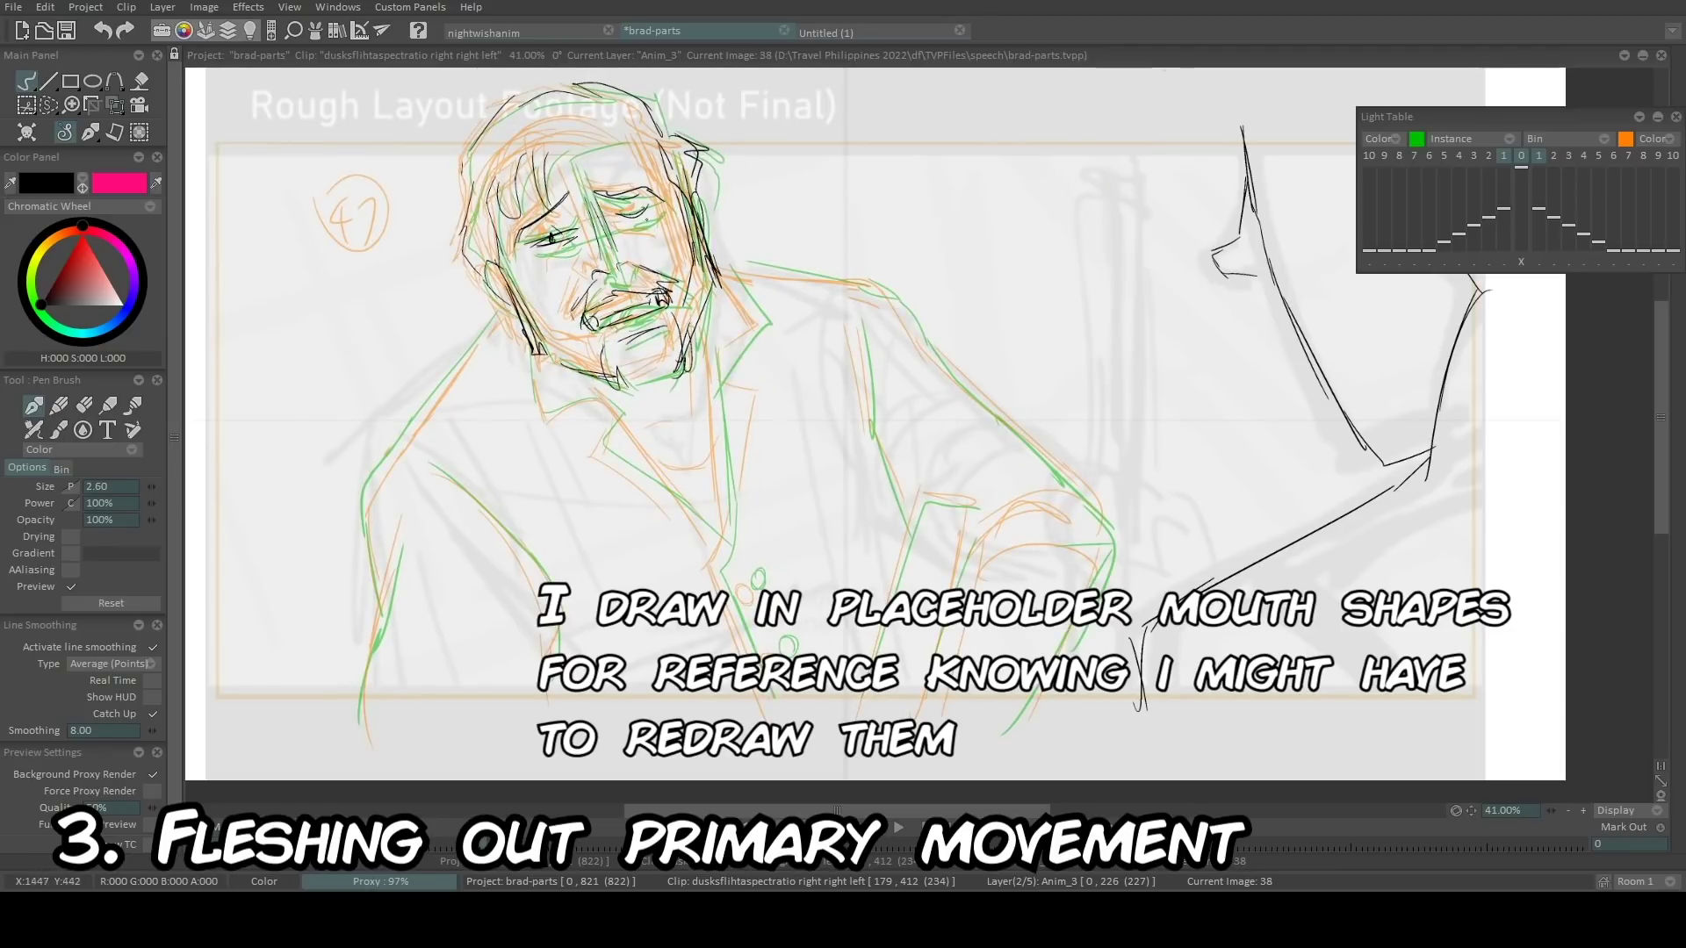
# Sketch the shoulders, upper arms, neck and collar of the inbetween at frame 38.
pyautogui.moveTo(437, 405); pyautogui.dragTo(369, 494)
pyautogui.moveTo(369, 487); pyautogui.dragTo(381, 606)
pyautogui.press('Right')
pyautogui.press('Left')
pyautogui.moveTo(729, 270); pyautogui.dragTo(977, 388)
pyautogui.moveTo(718, 246); pyautogui.dragTo(715, 387)
pyautogui.moveTo(532, 352); pyautogui.dragTo(665, 487)
# Step back two frames and play the clip to check the new inbetween in motion.
pyautogui.press('Left')
pyautogui.press('Left')
pyautogui.click(891, 825)
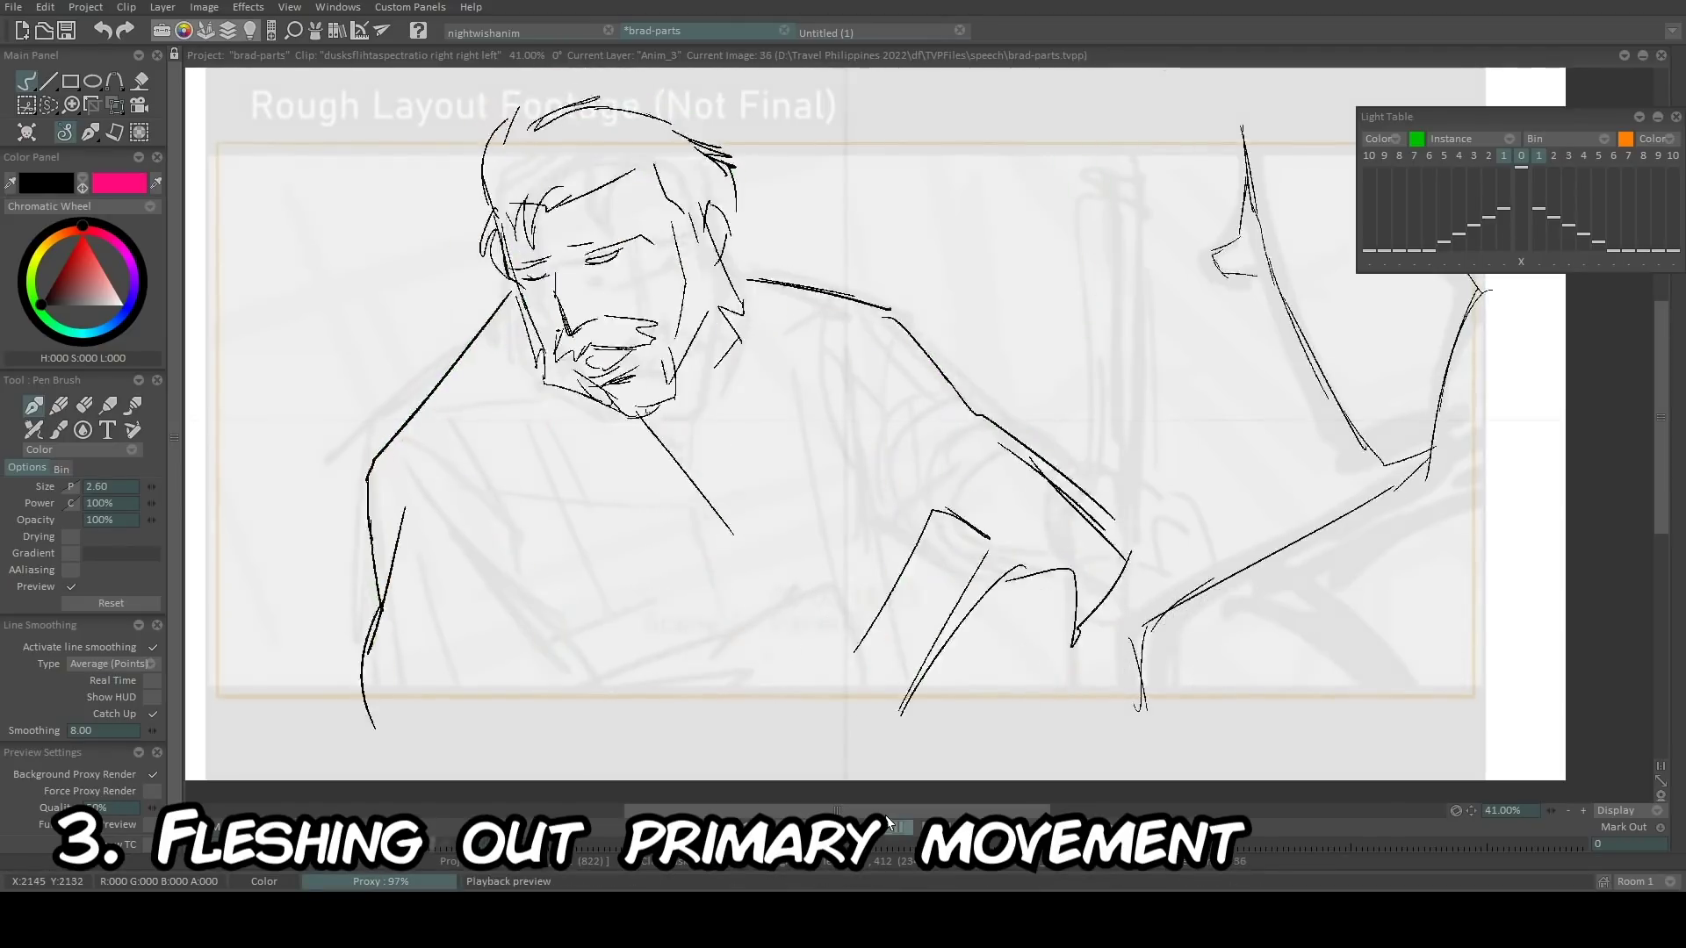
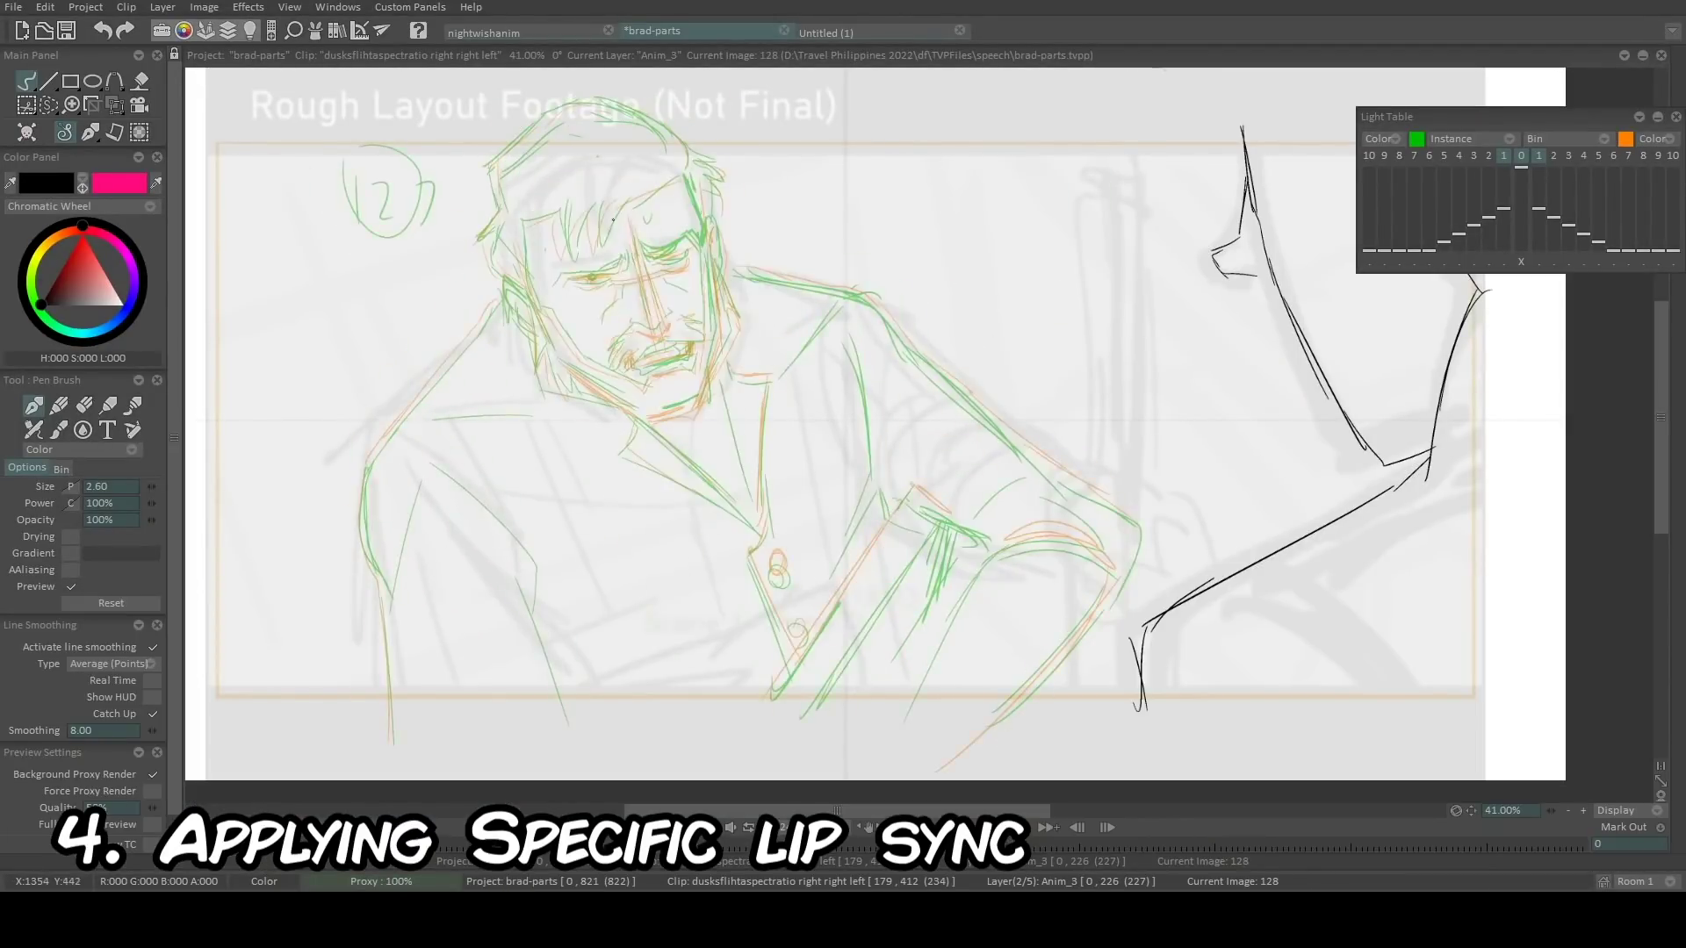
# Sketch the mustache, jaw, cheek, ear, hair and brow for the new lip-sync drawing over the light table.
pyautogui.moveTo(624, 326); pyautogui.dragTo(659, 316)
pyautogui.moveTo(660, 418); pyautogui.dragTo(673, 422)
pyautogui.moveTo(710, 210); pyautogui.dragTo(728, 334)
pyautogui.moveTo(729, 341); pyautogui.dragTo(713, 380)
pyautogui.moveTo(518, 211); pyautogui.dragTo(645, 124)
pyautogui.moveTo(518, 265); pyautogui.dragTo(555, 353)
pyautogui.moveTo(559, 277); pyautogui.dragTo(615, 271)
pyautogui.moveTo(559, 276); pyautogui.dragTo(554, 290)
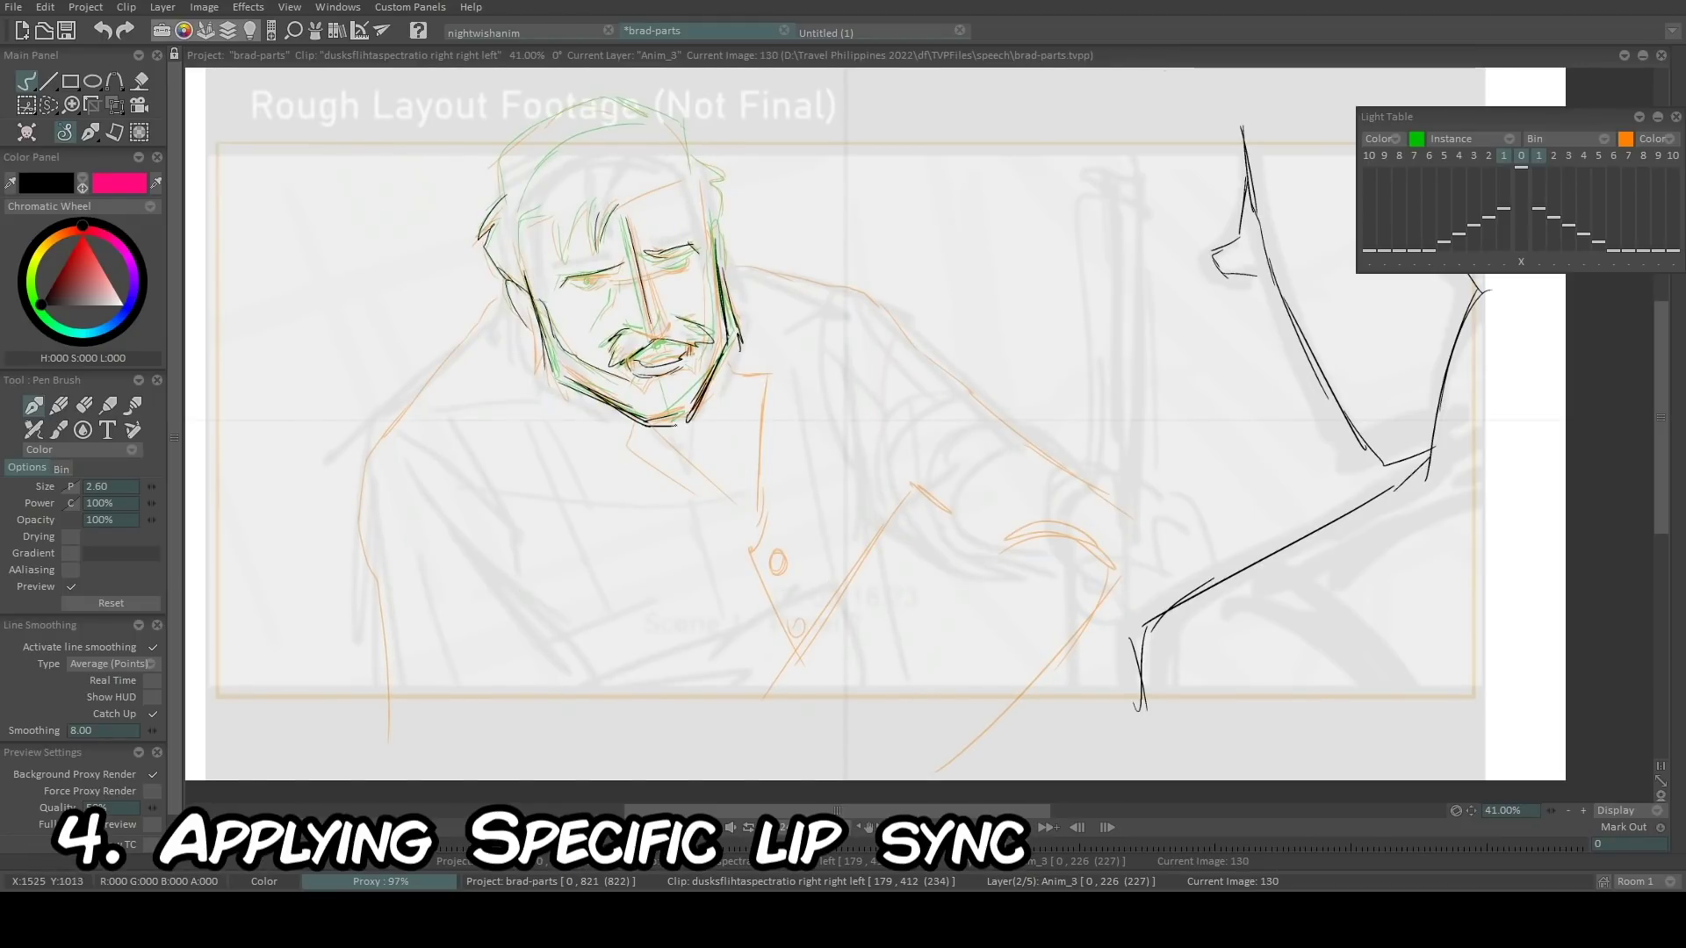
# Refine the nose line, fringe and jaw of the lip-sync drawing, undoing two stray hair strokes.
pyautogui.press('Left')
pyautogui.moveTo(638, 251)
pyautogui.mouseDown()
pyautogui.moveTo(687, 255)
pyautogui.moveTo(597, 326)
pyautogui.mouseUp()
pyautogui.press('Right')
pyautogui.moveTo(522, 217); pyautogui.dragTo(553, 216)
pyautogui.moveTo(561, 214); pyautogui.dragTo(573, 257)
pyautogui.moveTo(621, 207); pyautogui.dragTo(690, 173)
pyautogui.hotkey('ctrl', 'z')
pyautogui.hotkey('ctrl', 'z')
pyautogui.moveTo(535, 308); pyautogui.dragTo(568, 386)
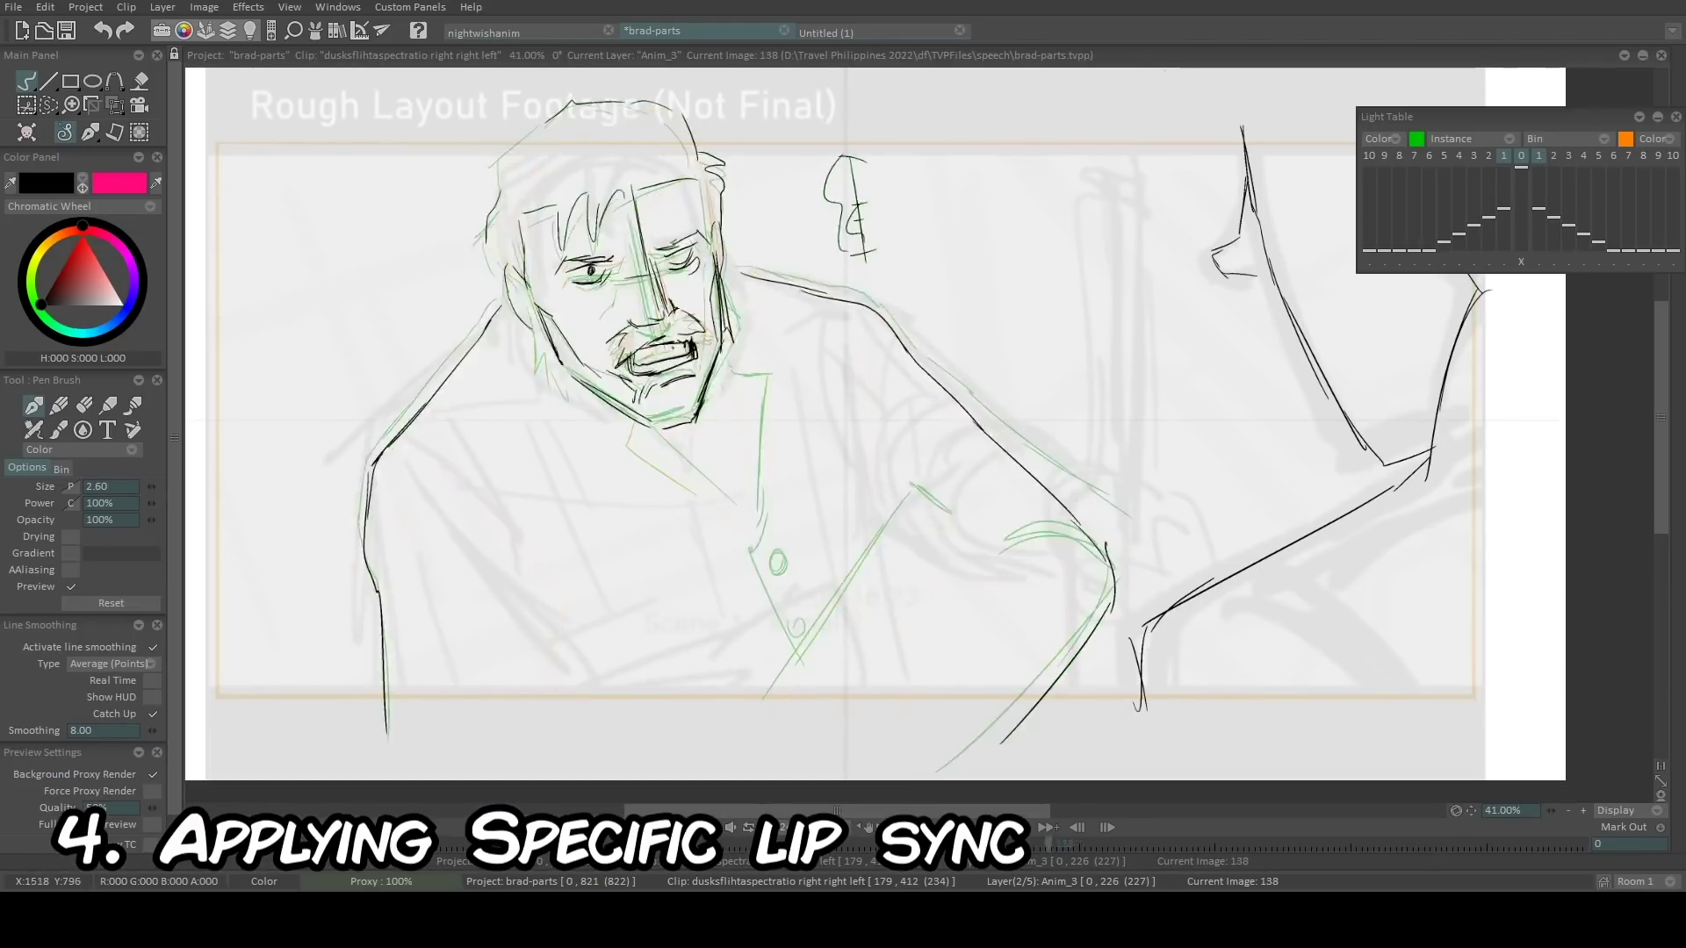
# Draw the cheek, jaw, eyes, ear and top hair contour of the head at frame 138.
pyautogui.moveTo(724, 280); pyautogui.dragTo(738, 318)
pyautogui.moveTo(739, 331); pyautogui.dragTo(695, 405)
pyautogui.moveTo(560, 362); pyautogui.dragTo(640, 407)
pyautogui.moveTo(700, 407); pyautogui.dragTo(658, 417)
pyautogui.moveTo(568, 268); pyautogui.dragTo(617, 265)
pyautogui.moveTo(599, 272); pyautogui.dragTo(603, 276)
pyautogui.moveTo(571, 107); pyautogui.dragTo(641, 111)
pyautogui.moveTo(606, 105); pyautogui.dragTo(710, 162)
pyautogui.moveTo(656, 253); pyautogui.dragTo(711, 243)
pyautogui.moveTo(538, 306); pyautogui.dragTo(507, 285)
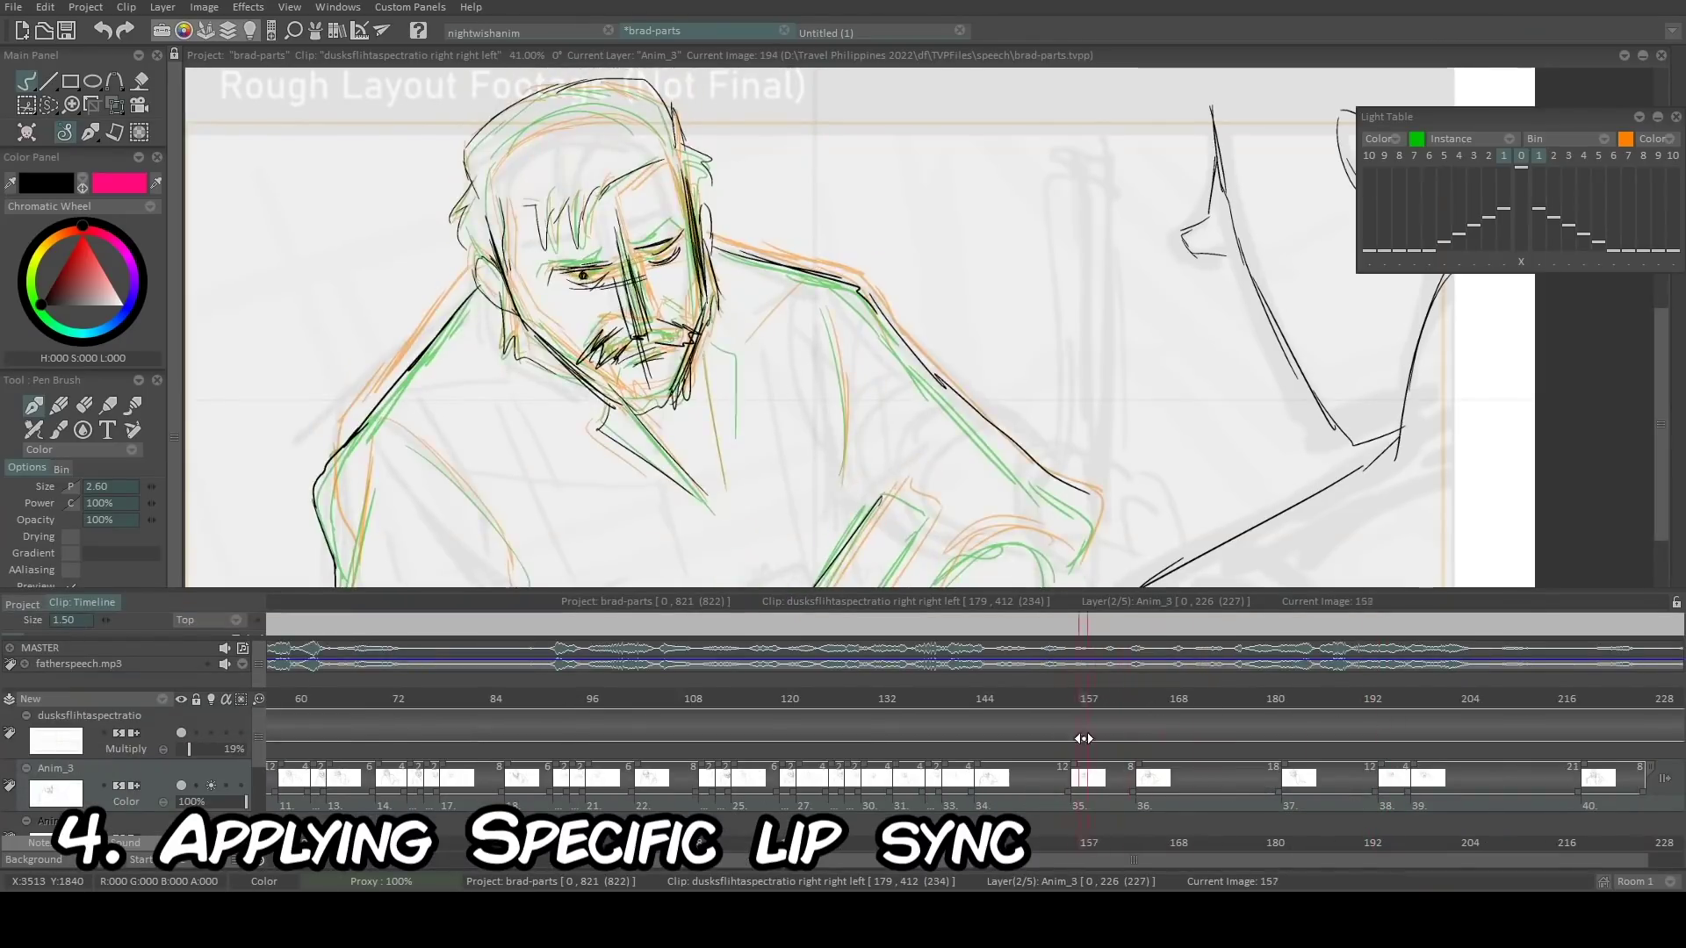
# At frame 174, draw the sleeve edge, far shoulder and arm, brow line and face centre line.
pyautogui.moveTo(1083, 739); pyautogui.dragTo(1195, 703)
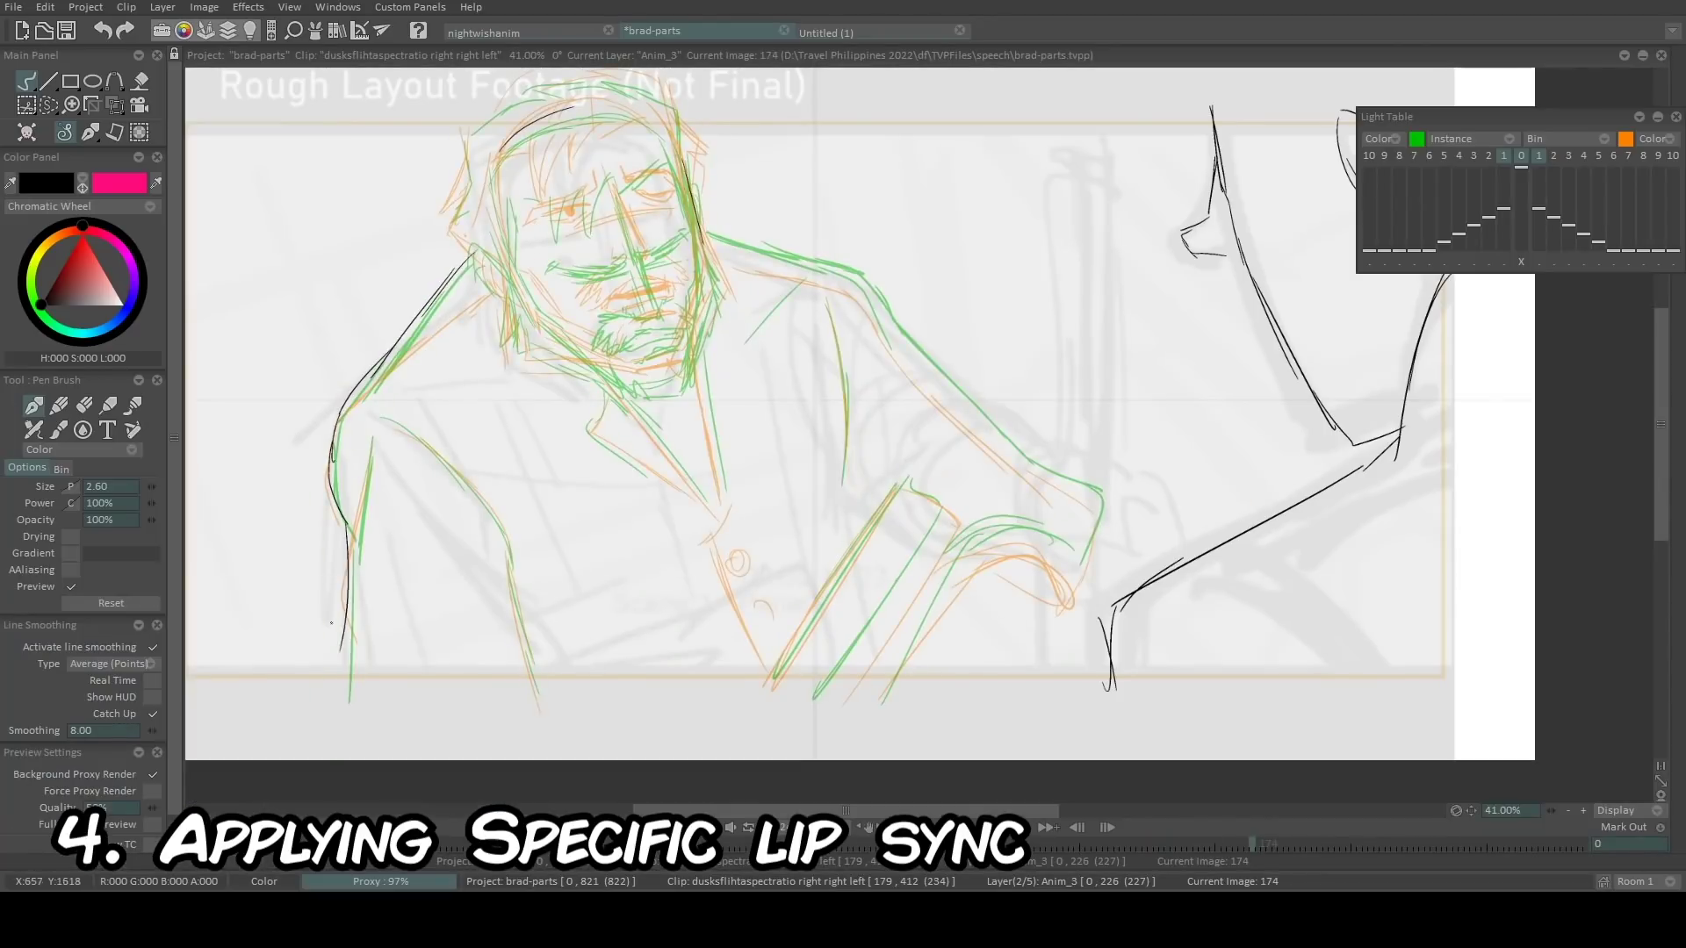
pyautogui.moveTo(344, 524); pyautogui.dragTo(340, 650)
pyautogui.moveTo(710, 221); pyautogui.dragTo(878, 269)
pyautogui.moveTo(879, 269); pyautogui.dragTo(1015, 437)
pyautogui.moveTo(537, 239); pyautogui.dragTo(681, 212)
pyautogui.press('Left')
pyautogui.press('Right')
pyautogui.moveTo(615, 152); pyautogui.dragTo(657, 281)
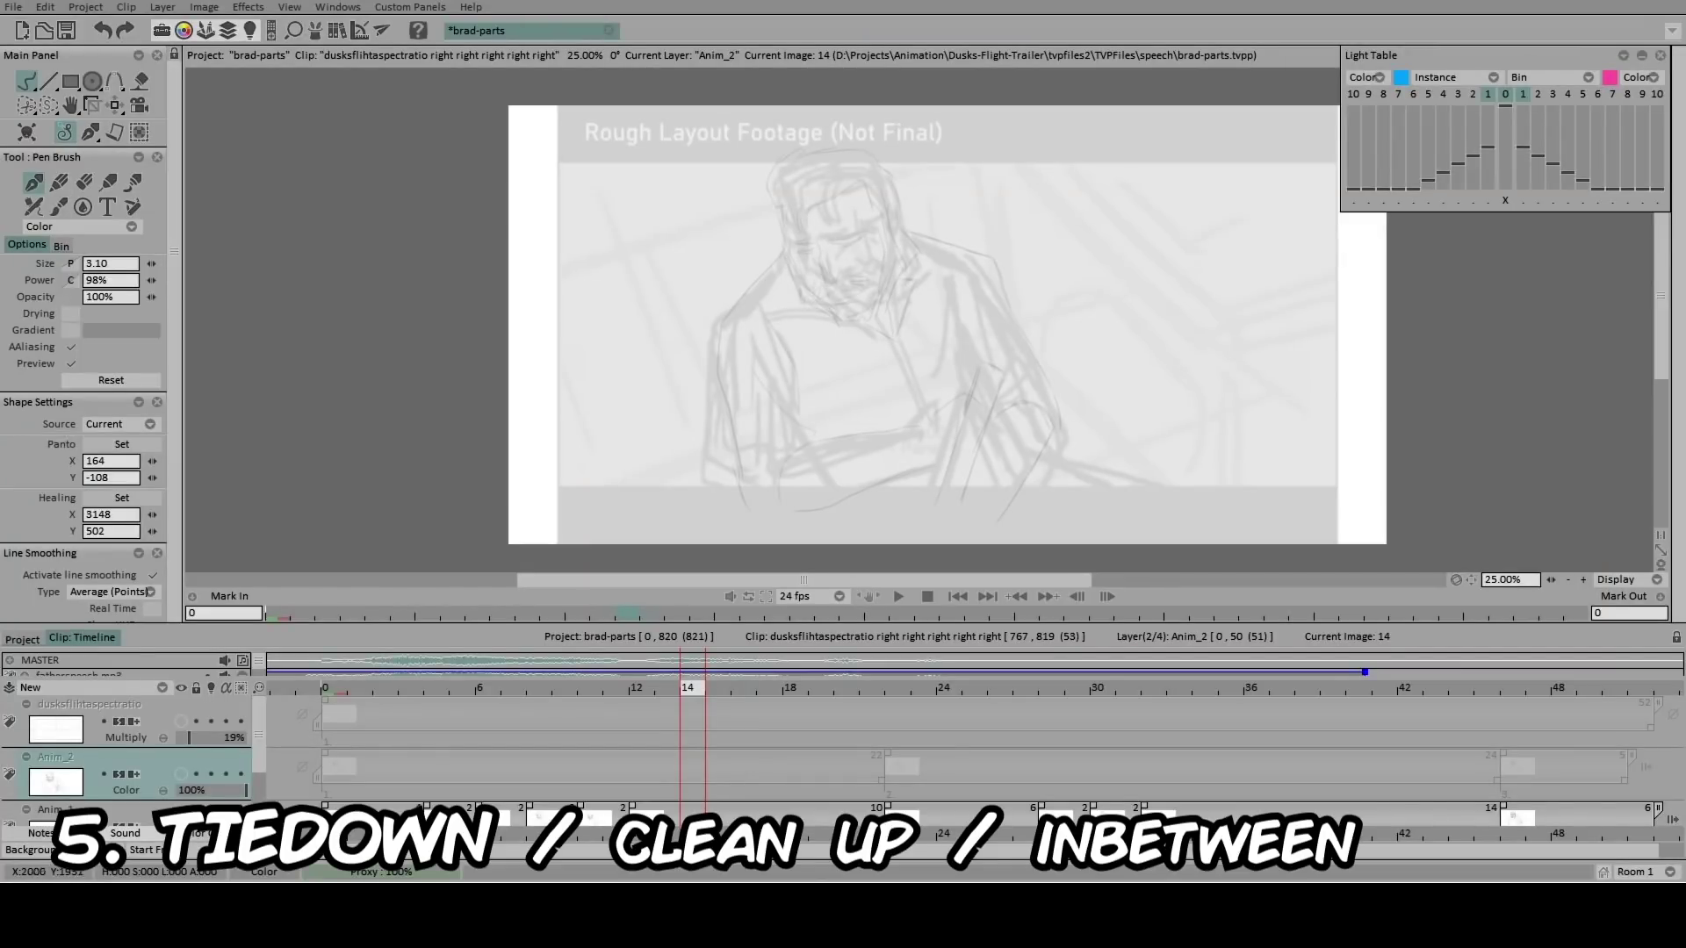
# Play back the rough animation from the clip's timeline and stop it.
pyautogui.scroll(-1, 211, 810)
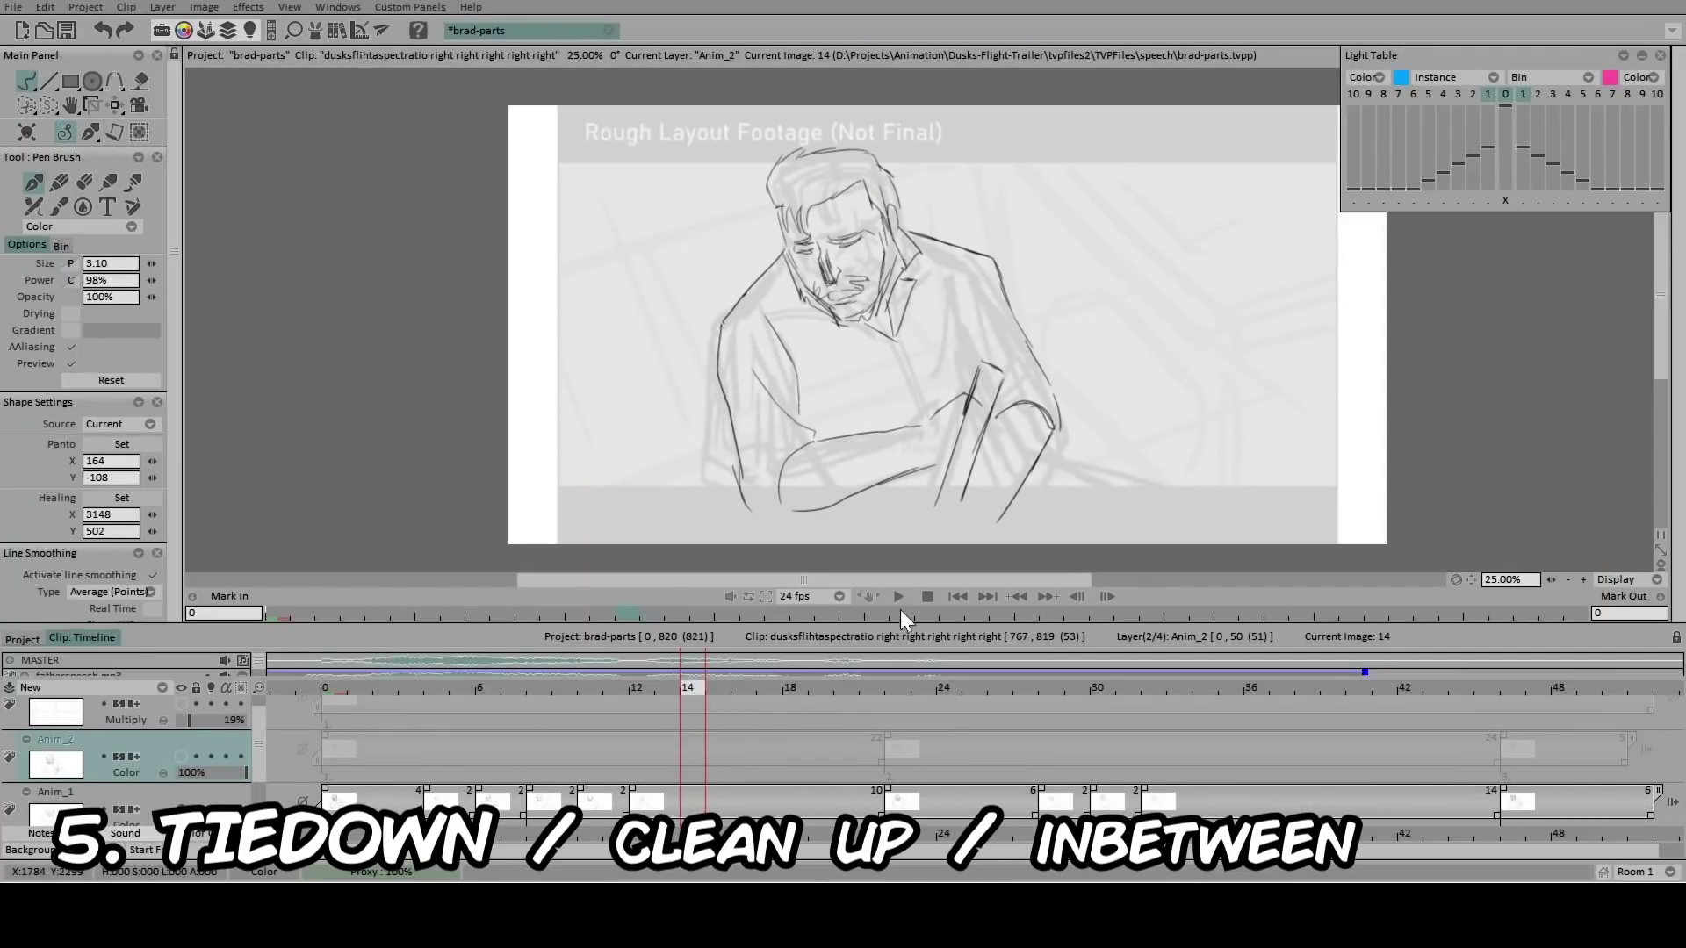
pyautogui.click(899, 598)
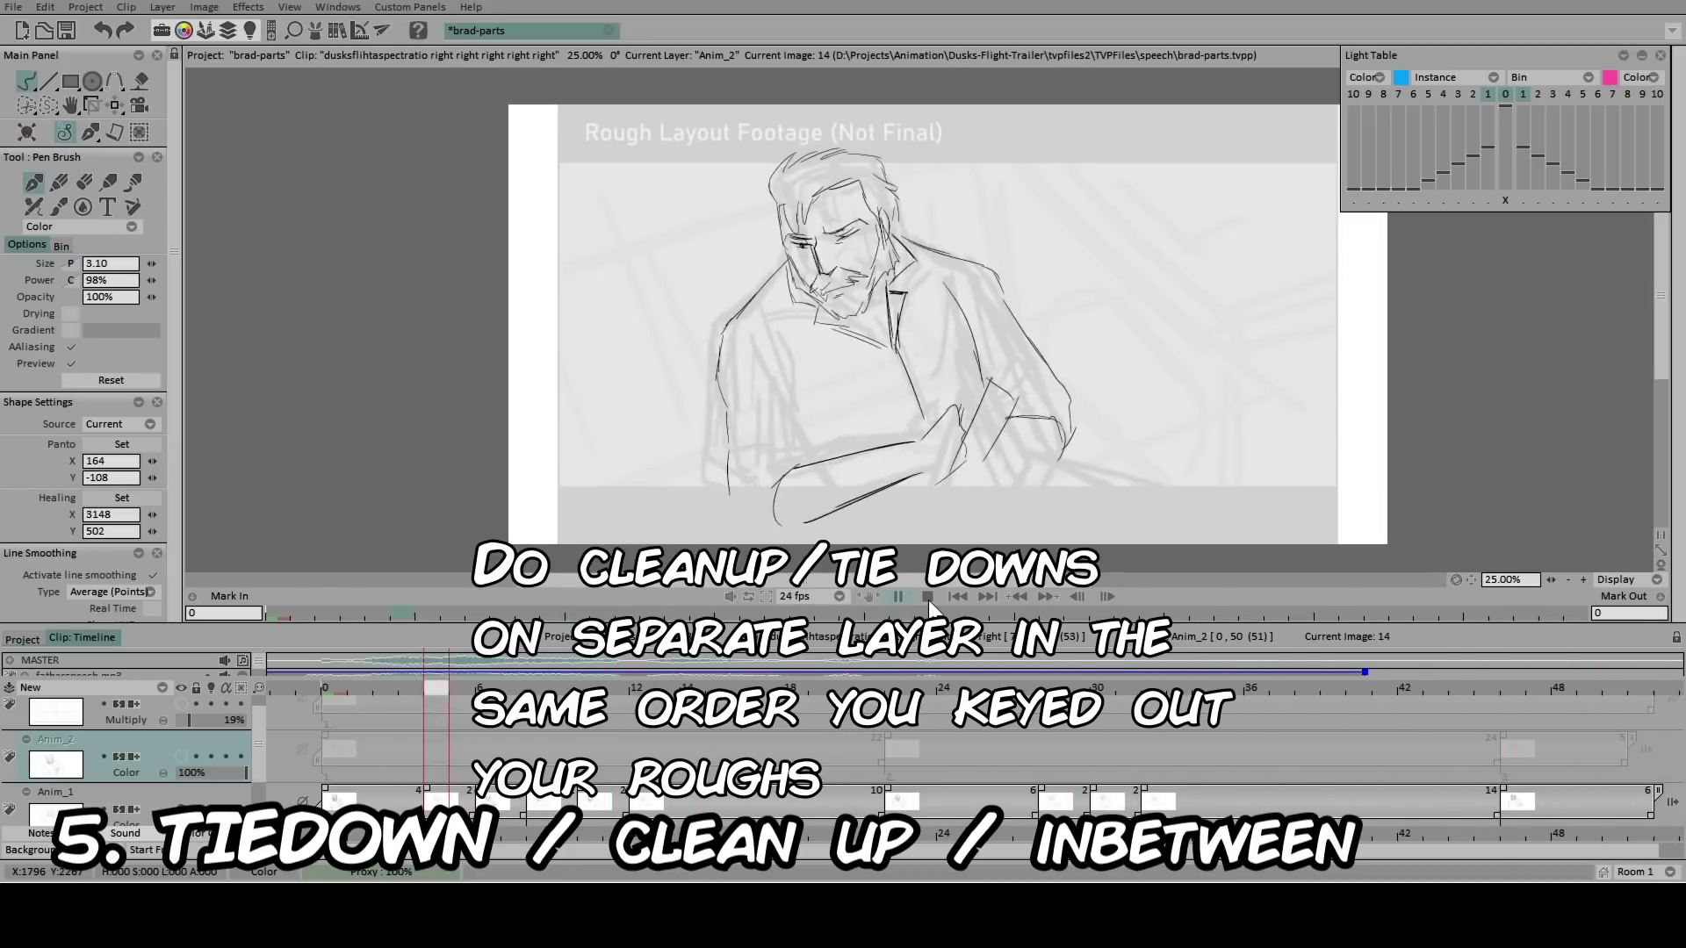
pyautogui.click(901, 598)
# Hide the rough layer Anim_1 and show the cleanup layer Anim_2.
pyautogui.scroll(-1, 178, 782)
pyautogui.click(181, 800)
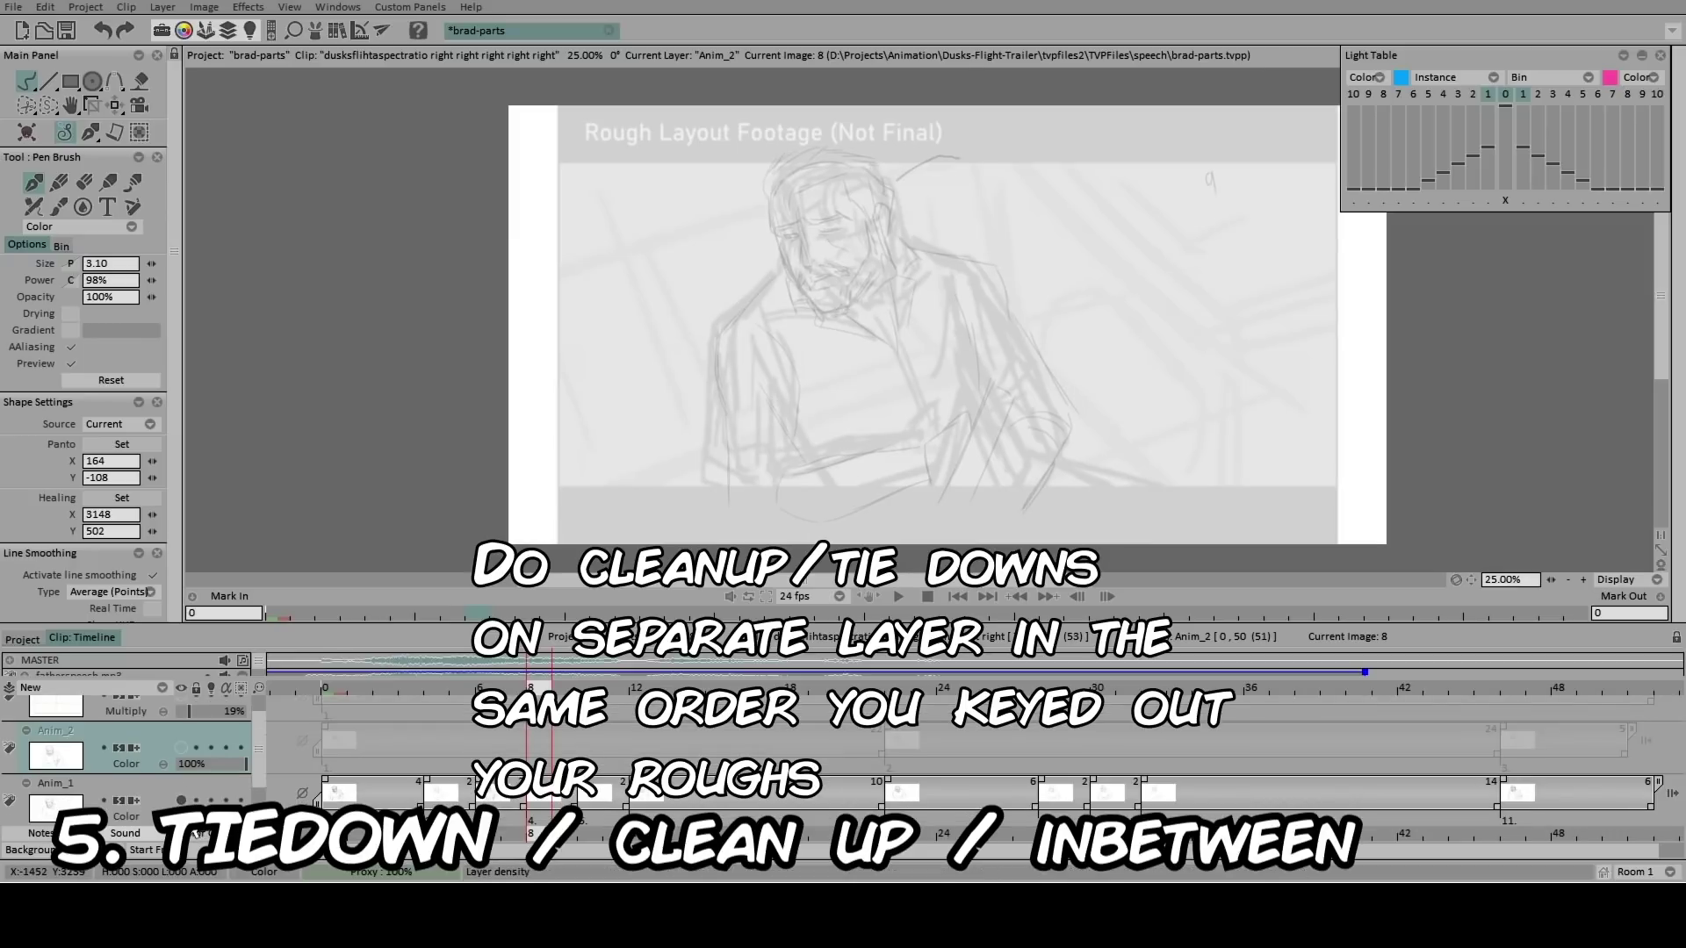
pyautogui.click(181, 750)
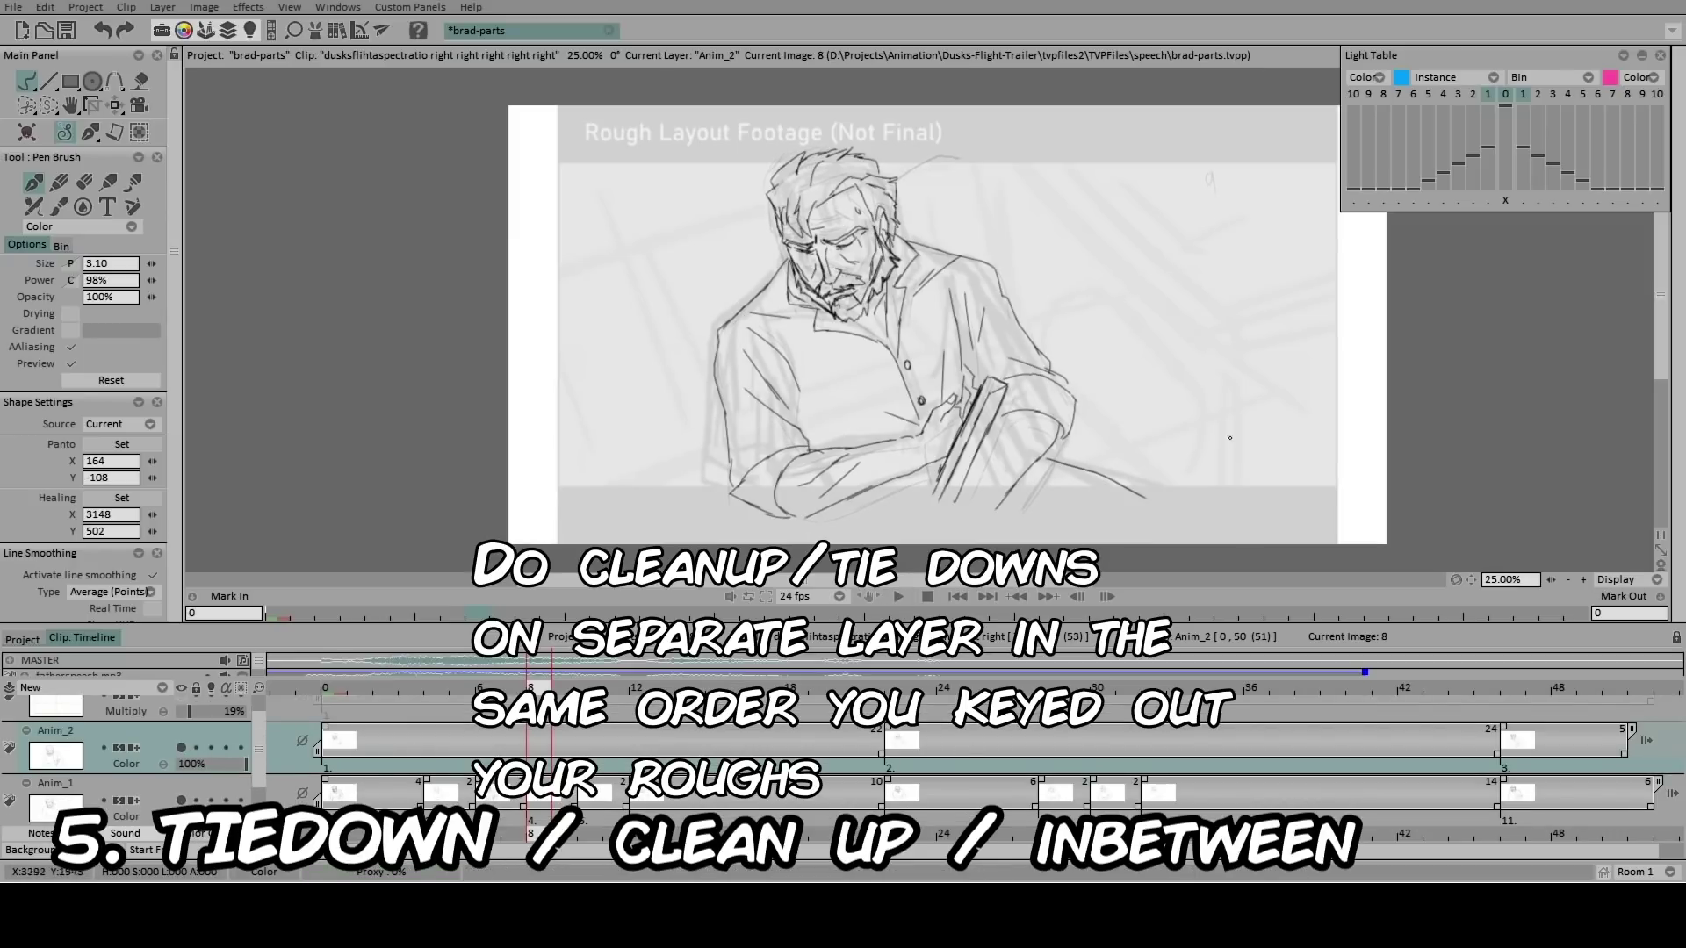
# Review the tied-down keys on Anim_2 at frames 0 and 22 and near the clip's end, and play them back.
pyautogui.click(327, 690)
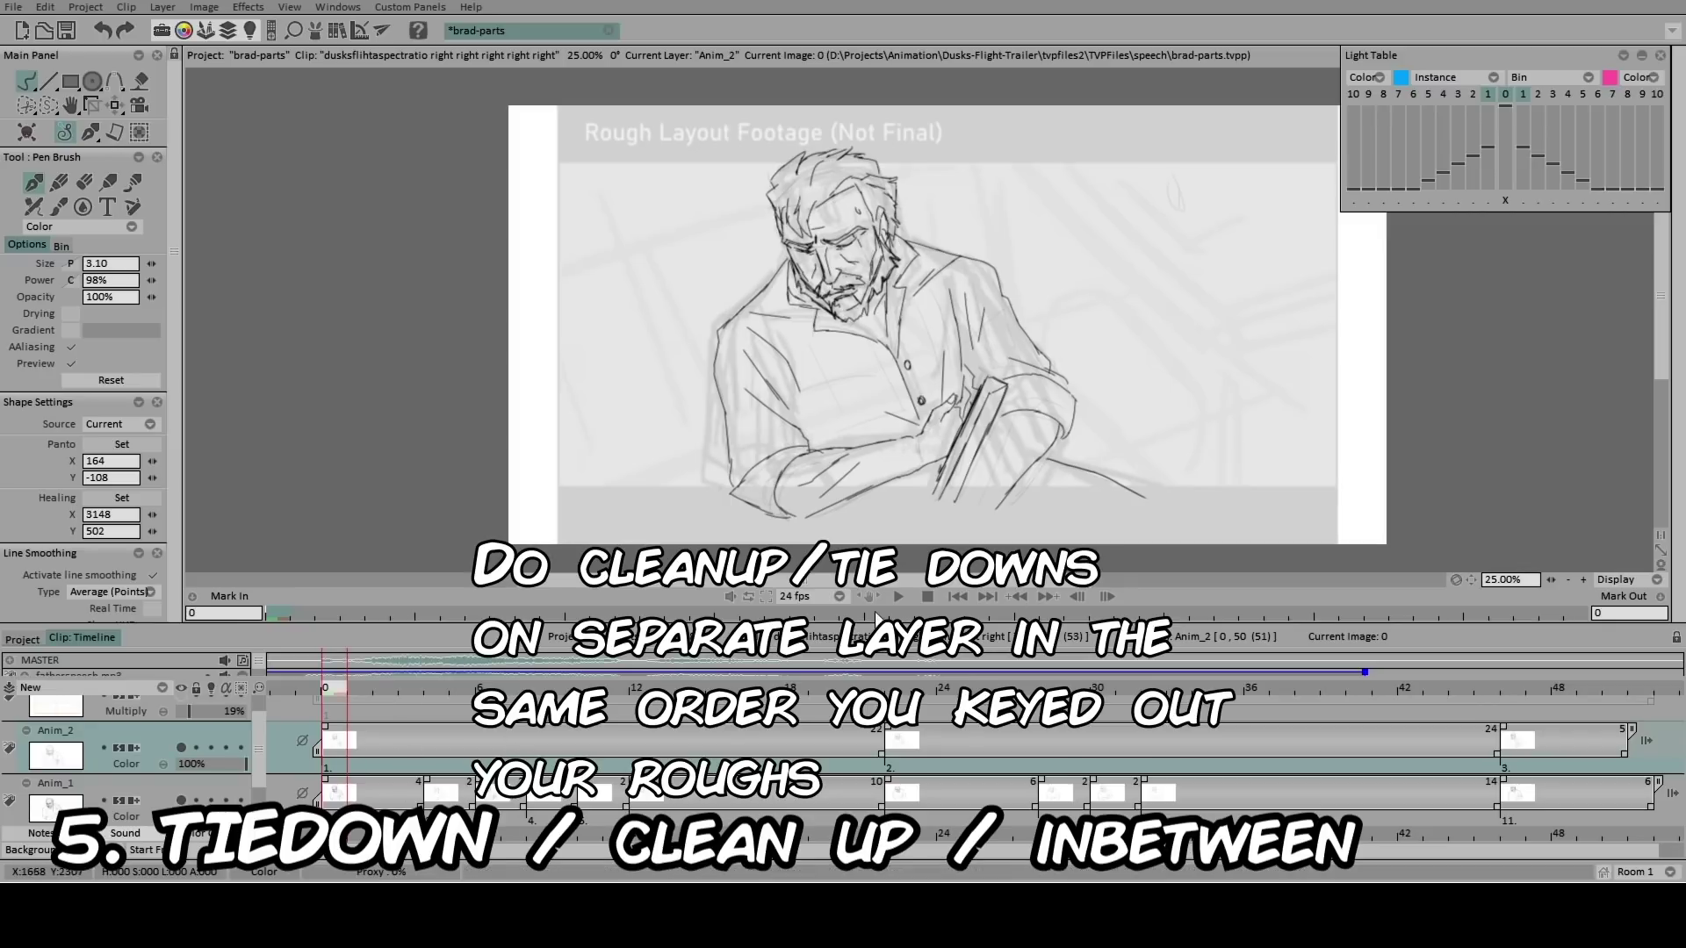
pyautogui.moveTo(867, 687)
pyautogui.mouseDown()
pyautogui.moveTo(1597, 685)
pyautogui.moveTo(377, 731)
pyautogui.mouseUp()
pyautogui.press('Home')
pyautogui.click(1516, 696)
pyautogui.click(889, 689)
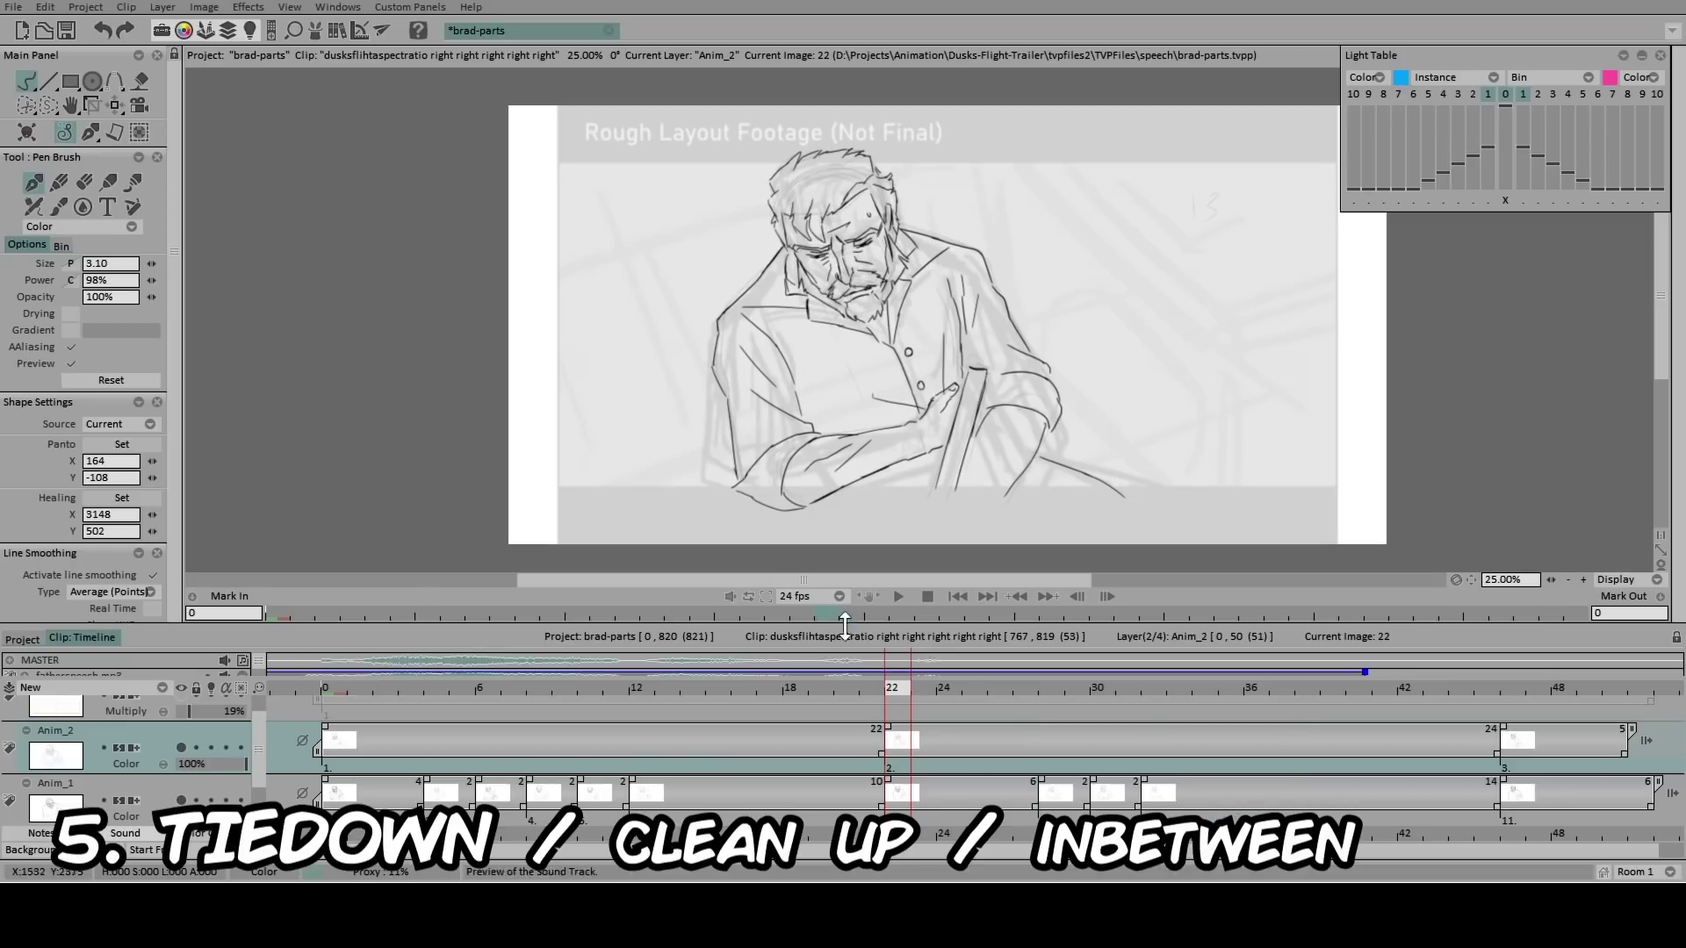
pyautogui.click(897, 596)
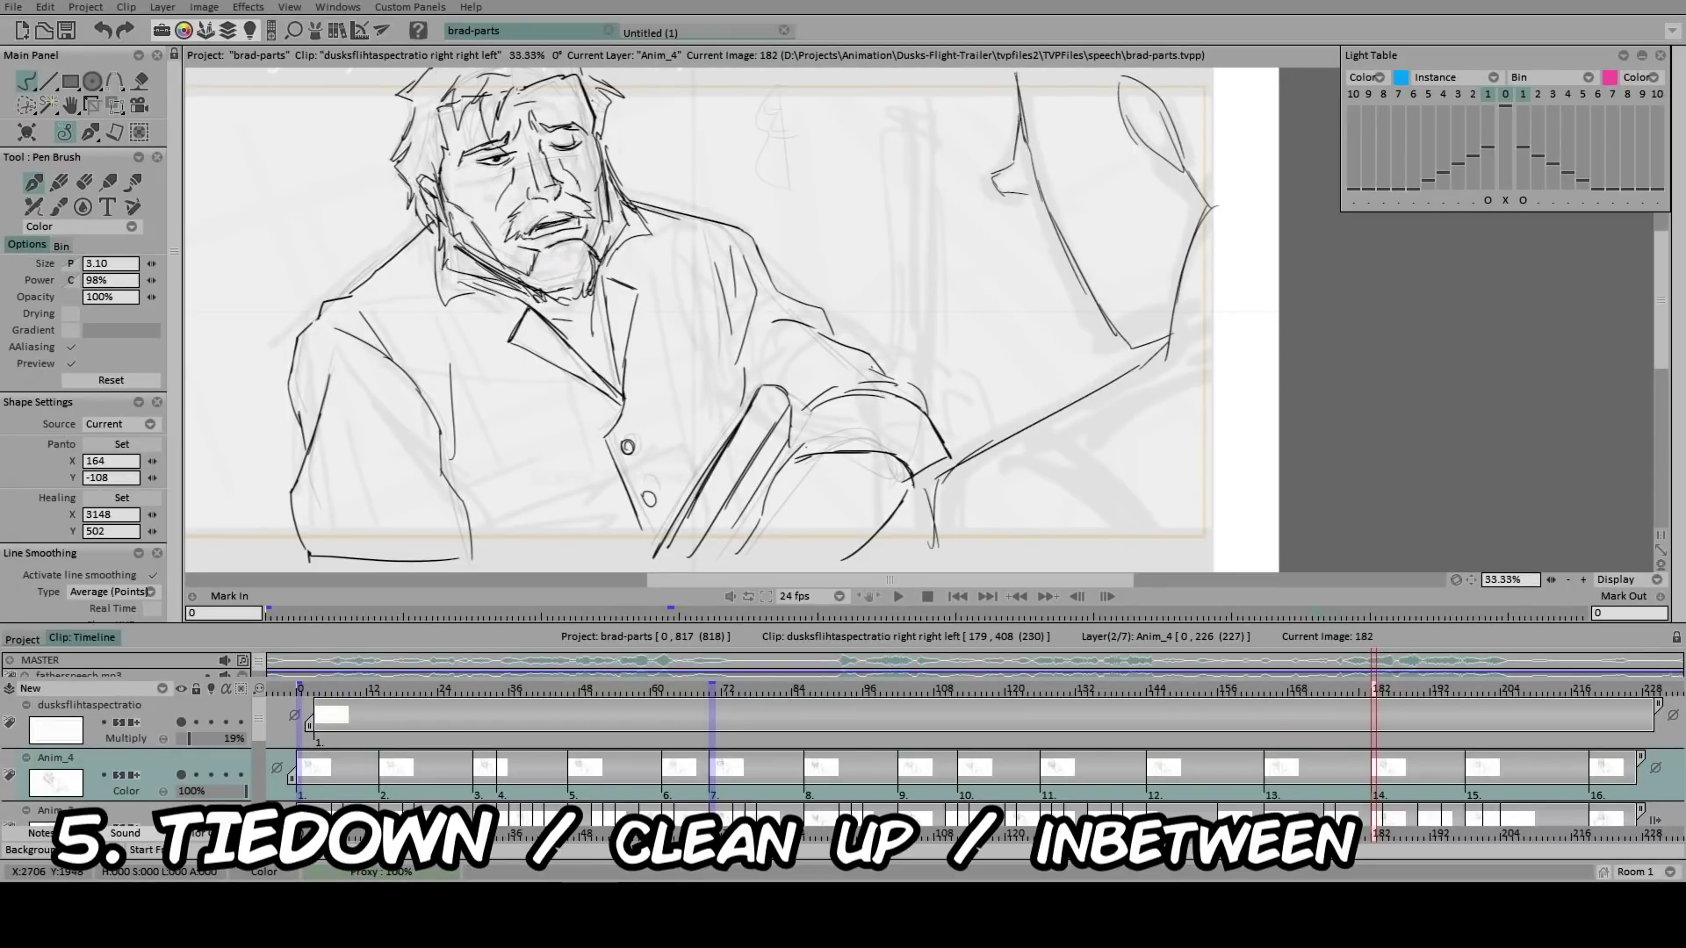
# Play back the cleaned-up keys on the Anim_4 layer and inspect them on the canvas.
pyautogui.click(900, 596)
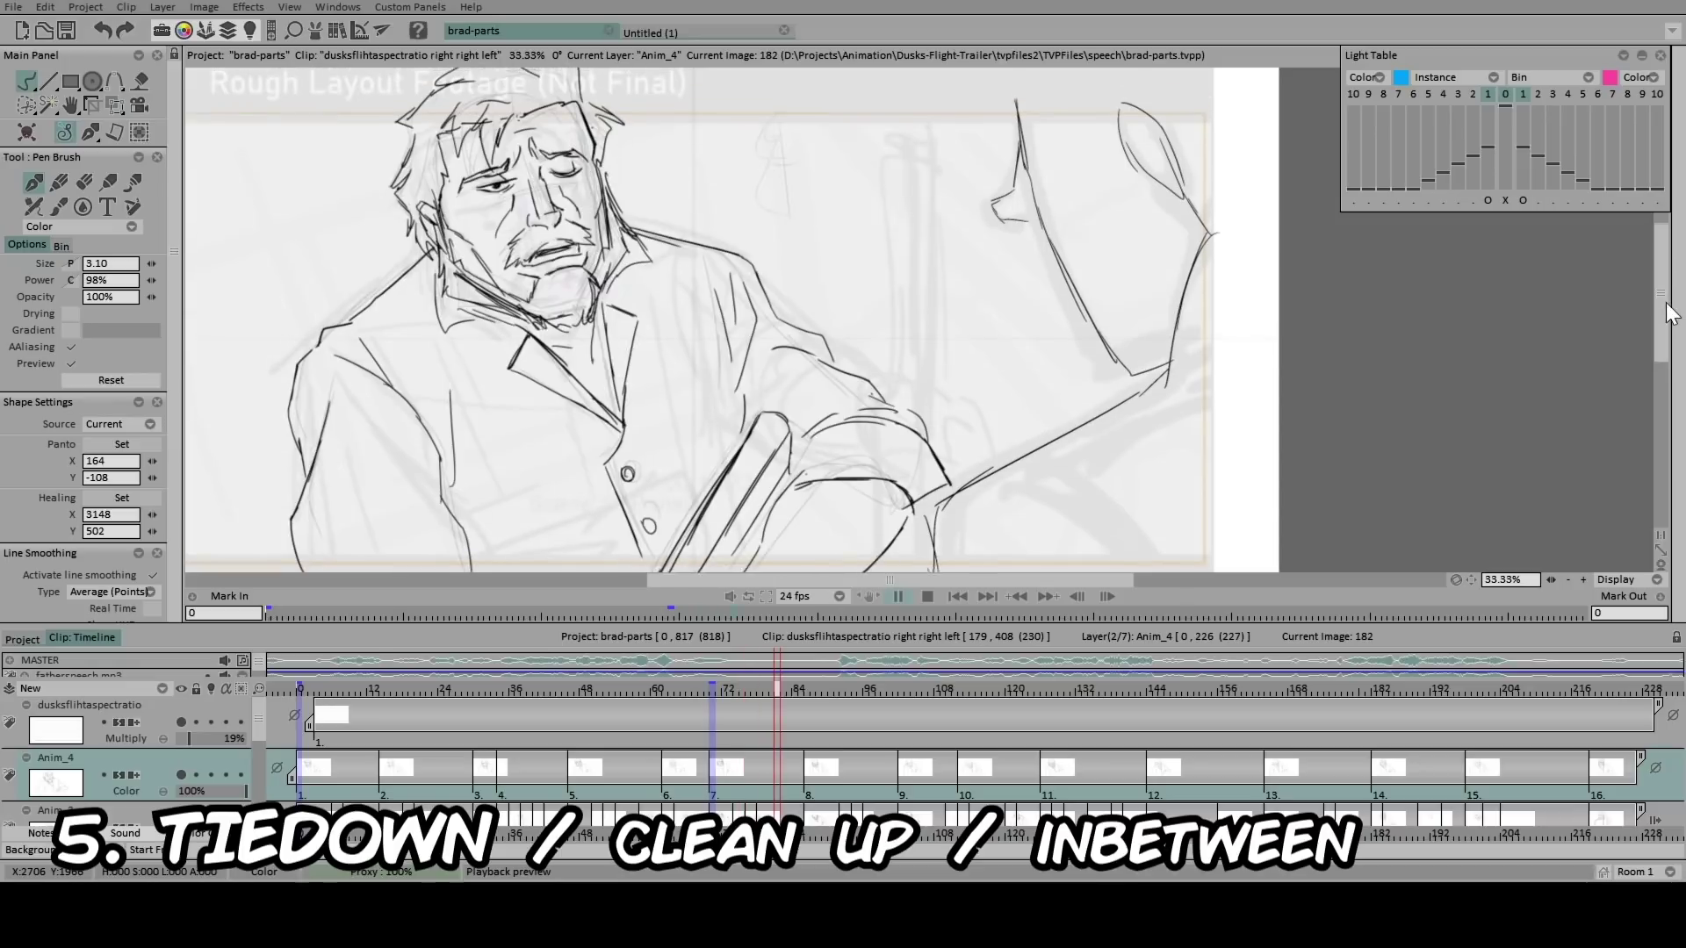
pyautogui.click(1569, 580)
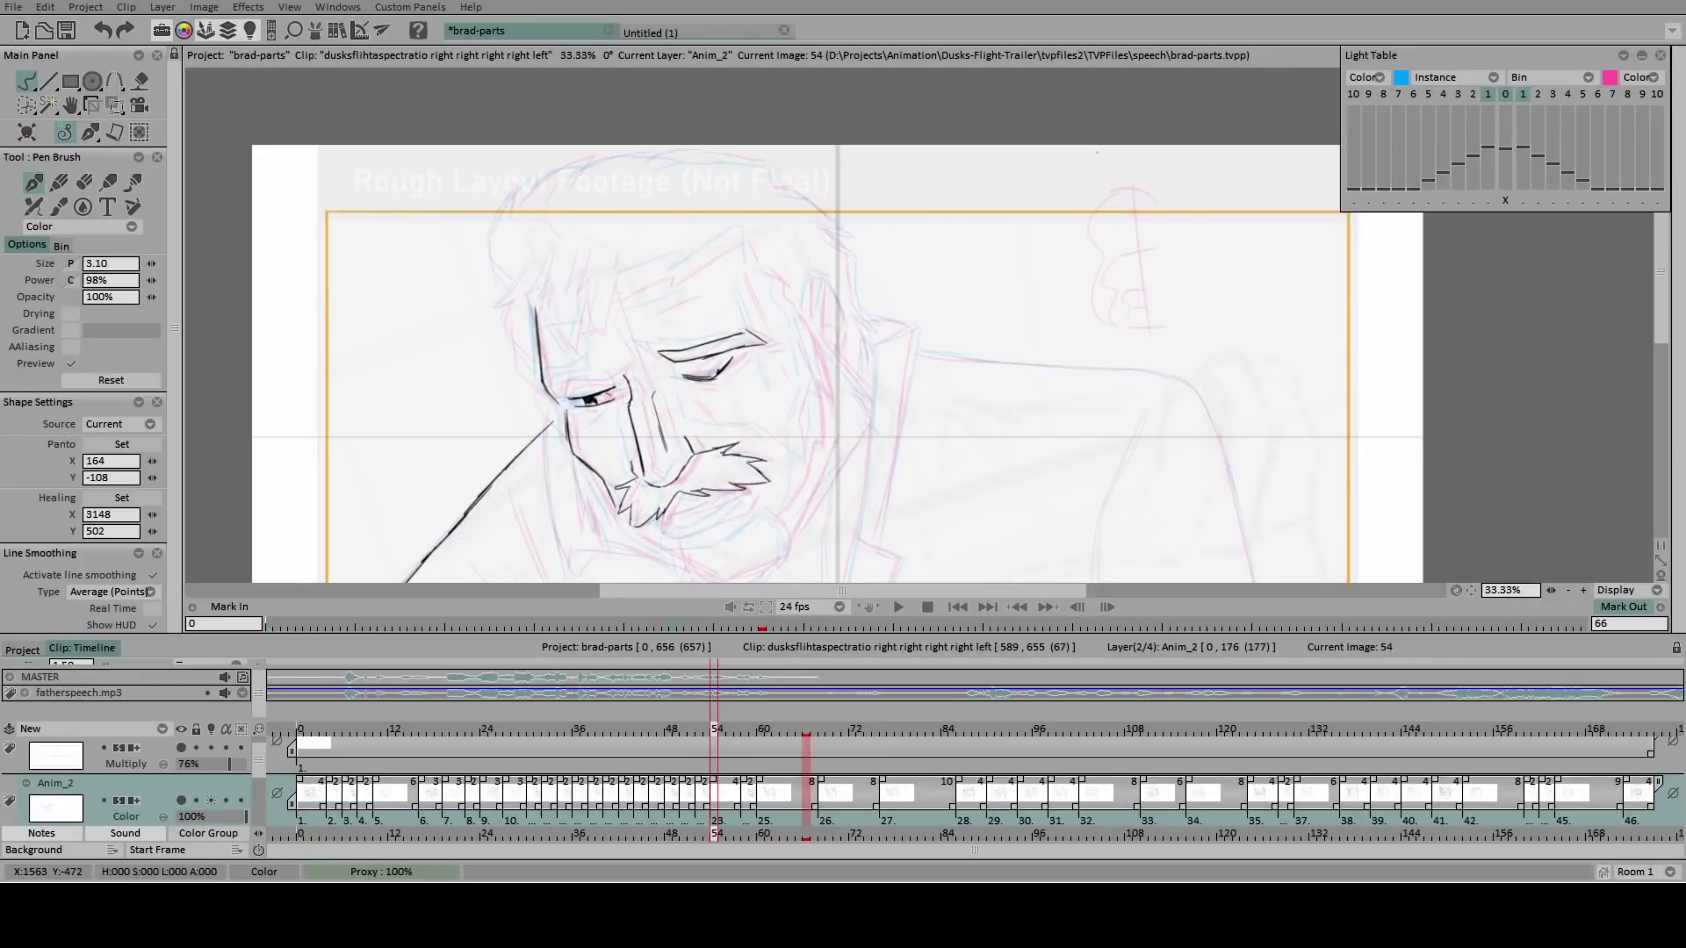
# Draw clean hairline strokes above the forehead at frame 54 and compare them with the previous drawing.
pyautogui.moveTo(748, 233); pyautogui.dragTo(595, 332)
pyautogui.moveTo(585, 248)
pyautogui.mouseDown()
pyautogui.moveTo(573, 287)
pyautogui.moveTo(535, 296)
pyautogui.moveTo(552, 278)
pyautogui.mouseUp()
pyautogui.press('Left')
pyautogui.press('Right')
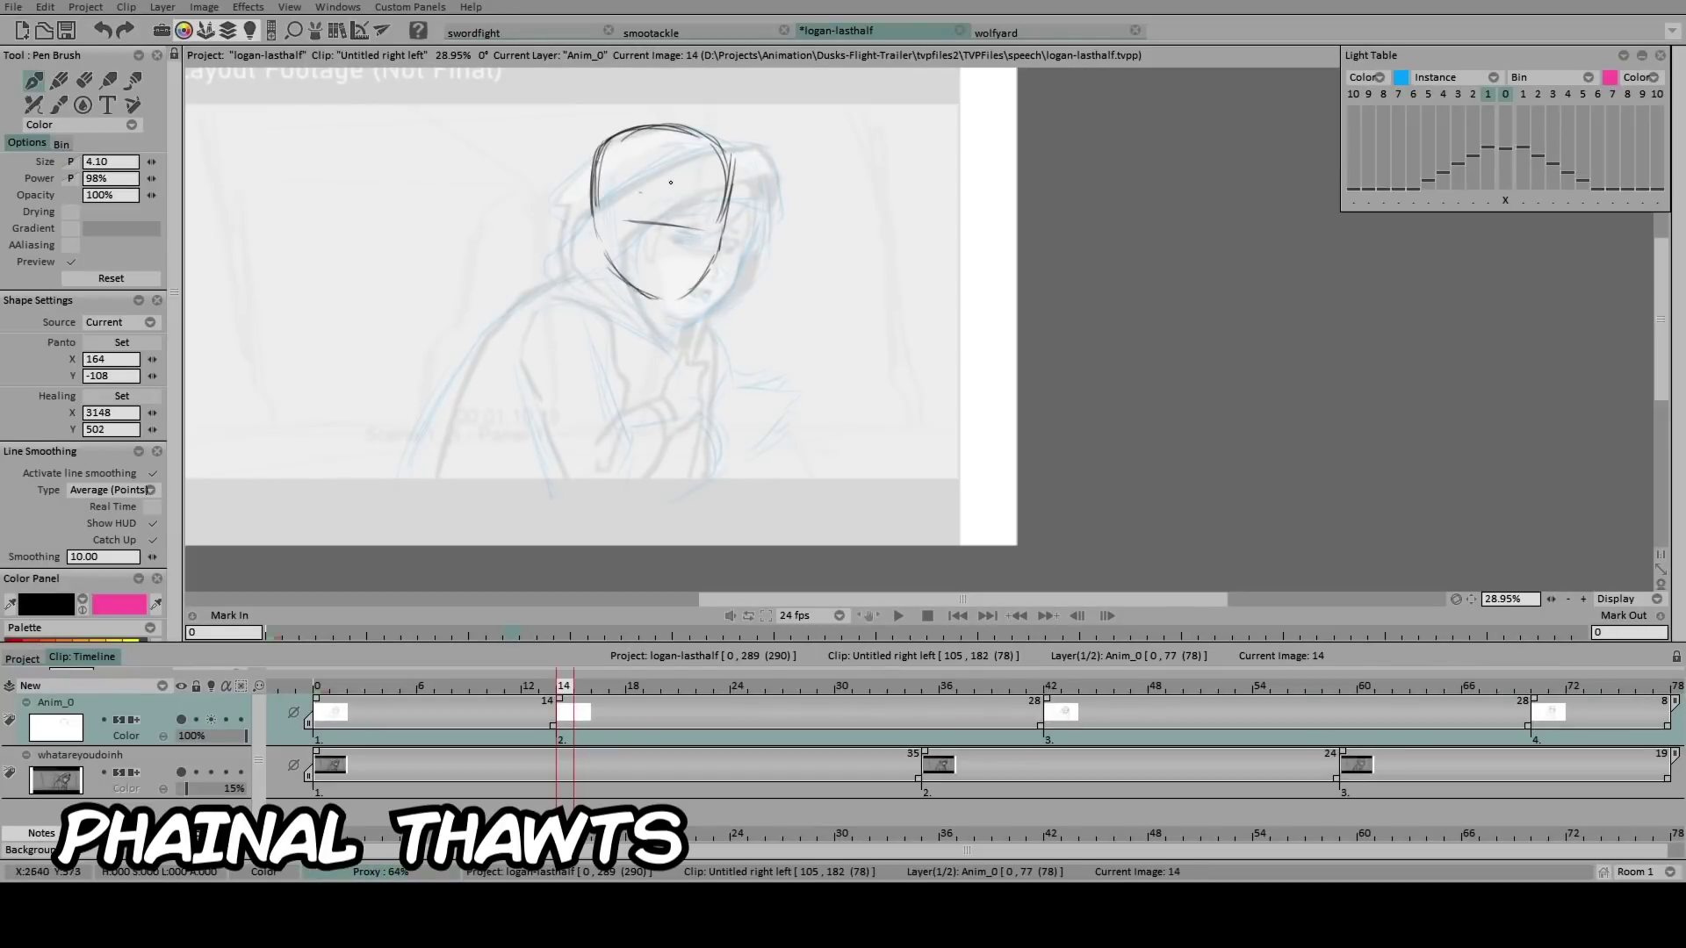
# Rough in the brow line, shoulder, back and sleeve of the hooded figure at frame 14.
pyautogui.moveTo(623, 207); pyautogui.dragTo(709, 215)
pyautogui.hotkey('ctrl', 'Right')
pyautogui.hotkey('ctrl', 'Left')
pyautogui.moveTo(590, 259); pyautogui.dragTo(569, 281)
pyautogui.moveTo(547, 279); pyautogui.dragTo(497, 304)
pyautogui.moveTo(475, 320); pyautogui.dragTo(386, 481)
pyautogui.moveTo(523, 306); pyautogui.dragTo(558, 304)
pyautogui.moveTo(553, 305); pyautogui.dragTo(588, 402)
pyautogui.moveTo(654, 476); pyautogui.dragTo(677, 403)
# Sketch the face guide lines, hood opening and back edge of the hood at frame 14.
pyautogui.moveTo(694, 188); pyautogui.dragTo(695, 255)
pyautogui.moveTo(657, 248); pyautogui.dragTo(719, 238)
pyautogui.moveTo(701, 234); pyautogui.dragTo(604, 307)
pyautogui.moveTo(700, 192); pyautogui.dragTo(561, 283)
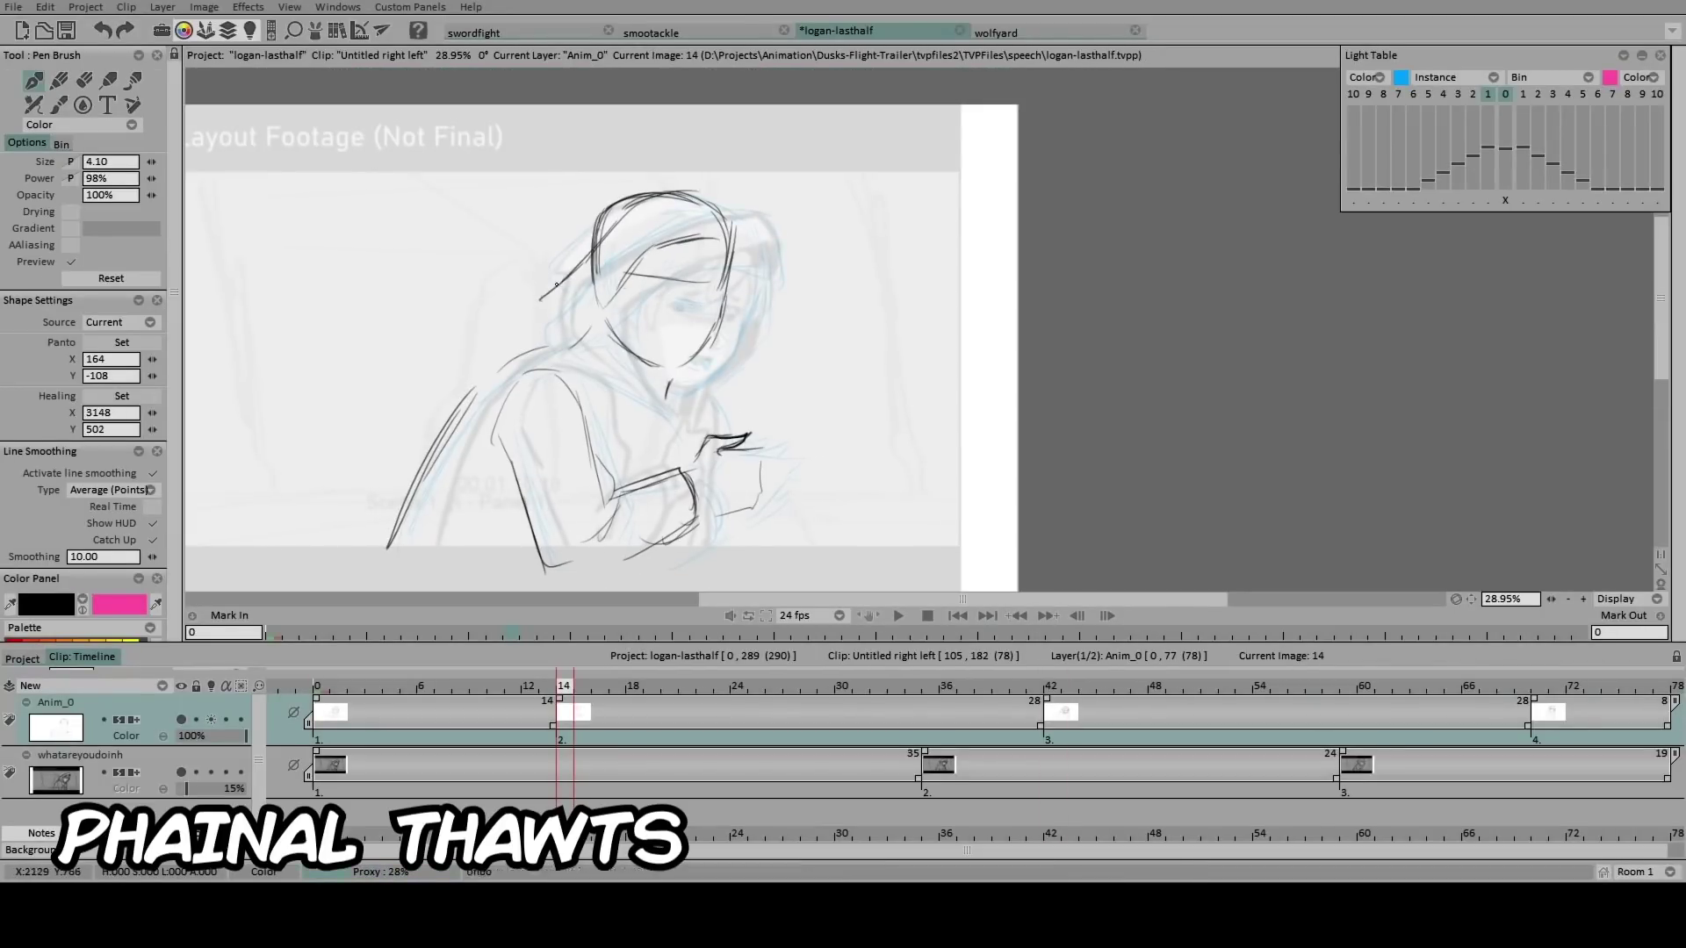
# Mirror the canvas horizontally and refine the figure's hood, facial features and arm at frame 14.
pyautogui.press('x')
pyautogui.moveTo(1098, 290); pyautogui.dragTo(807, 313)
pyautogui.moveTo(995, 281); pyautogui.dragTo(1002, 313)
pyautogui.moveTo(806, 351)
pyautogui.mouseDown()
pyautogui.moveTo(860, 412)
pyautogui.moveTo(830, 456)
pyautogui.mouseUp()
pyautogui.moveTo(784, 491); pyautogui.dragTo(830, 560)
pyautogui.moveTo(919, 299); pyautogui.dragTo(913, 354)
pyautogui.moveTo(833, 273)
pyautogui.mouseDown()
pyautogui.moveTo(955, 229)
pyautogui.moveTo(852, 344)
pyautogui.moveTo(827, 312)
pyautogui.mouseUp()
pyautogui.hotkey('shift', 'Right')
pyautogui.moveTo(820, 320)
pyautogui.mouseDown()
pyautogui.moveTo(874, 393)
pyautogui.moveTo(865, 343)
pyautogui.mouseUp()
pyautogui.hotkey('shift', 'Left')
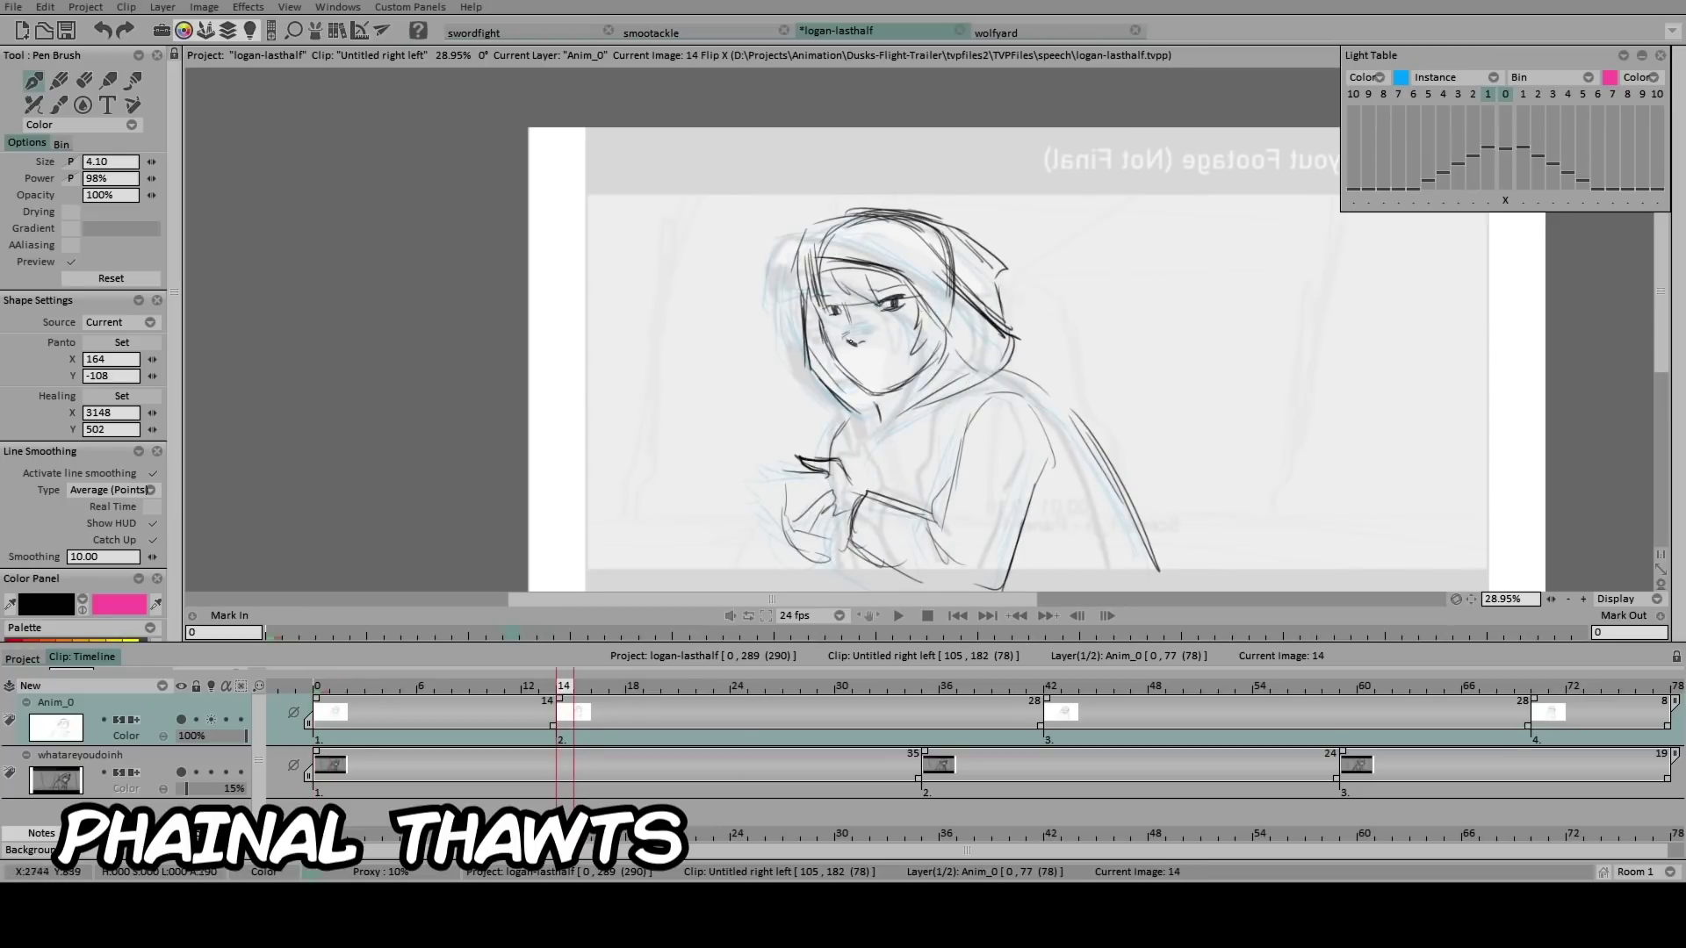
# Restore the unmirrored canvas view and touch up the hooded figure at frame 14 while comparing it with the adjacent drawings.
pyautogui.press('x')
pyautogui.hotkey('shift', 'Left')
pyautogui.hotkey('shift', 'Right')
pyautogui.hotkey('shift', 'Left')
pyautogui.hotkey('shift', 'Right')
pyautogui.moveTo(956, 358); pyautogui.dragTo(980, 363)
pyautogui.hotkey('shift', 'Right')
# Add a new drawing at frame 18 and rough in the figure's head, hood, face guide, collar and shoulder.
pyautogui.moveTo(649, 707)
pyautogui.mouseDown()
pyautogui.moveTo(670, 705)
pyautogui.moveTo(639, 710)
pyautogui.mouseUp()
pyautogui.press('Insert')
pyautogui.hotkey('shift', 'Left')
pyautogui.hotkey('shift', 'Right')
pyautogui.moveTo(882, 274); pyautogui.dragTo(987, 243)
pyautogui.moveTo(897, 260); pyautogui.dragTo(1019, 315)
pyautogui.moveTo(1021, 277); pyautogui.dragTo(1006, 361)
pyautogui.moveTo(917, 326); pyautogui.dragTo(996, 326)
pyautogui.moveTo(904, 376); pyautogui.dragTo(973, 413)
pyautogui.moveTo(865, 353); pyautogui.dragTo(760, 426)
# Flip between frame 18 and its neighbouring drawing to examine the movement of the hood and head.
pyautogui.press('Left')
pyautogui.press('Right')
pyautogui.press('Left')
pyautogui.press('Right')
pyautogui.press('Left')
pyautogui.press('Right')
pyautogui.press('Left')
pyautogui.press('Right')
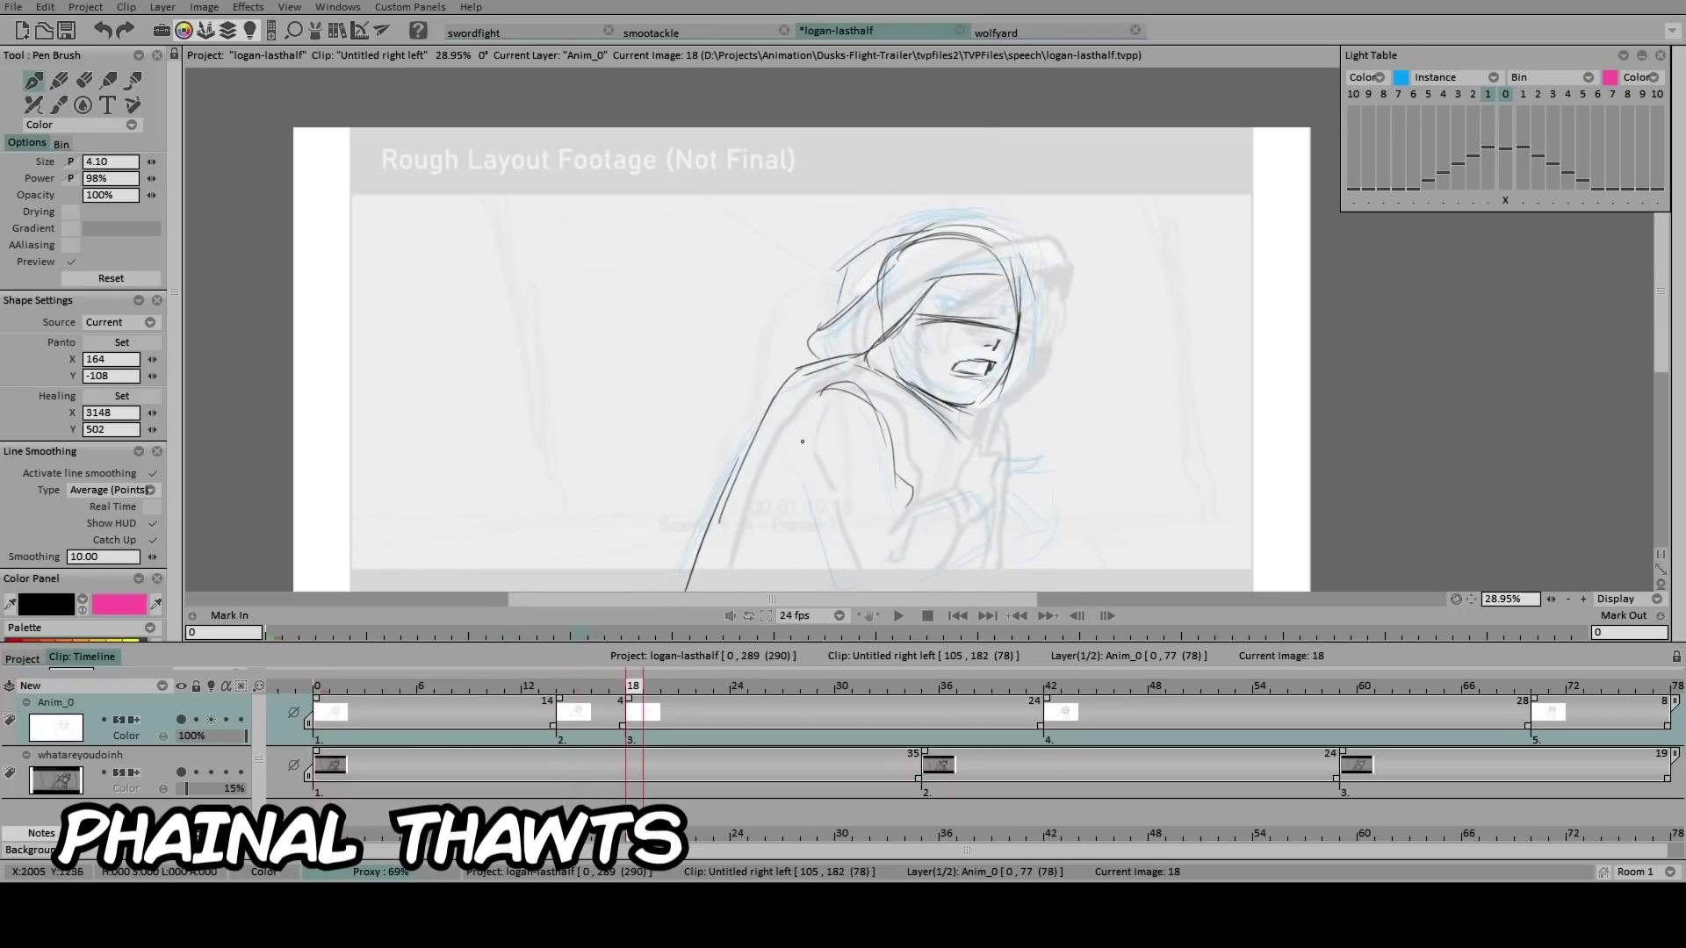
# Sketch the back edge, sleeve, neckline and face lines of the hooded figure at frame 18.
pyautogui.moveTo(733, 470); pyautogui.dragTo(717, 517)
pyautogui.moveTo(917, 342); pyautogui.dragTo(901, 416)
pyautogui.moveTo(899, 393); pyautogui.dragTo(913, 426)
pyautogui.moveTo(919, 349); pyautogui.dragTo(1006, 332)
pyautogui.moveTo(929, 303); pyautogui.dragTo(1025, 324)
pyautogui.moveTo(950, 383); pyautogui.dragTo(904, 367)
pyautogui.moveTo(884, 365); pyautogui.dragTo(894, 371)
pyautogui.moveTo(938, 369)
pyautogui.mouseDown()
pyautogui.moveTo(956, 373)
pyautogui.moveTo(910, 461)
pyautogui.mouseUp()
# Add a new drawing at frame 22 and rough in the first lines of the figure, checking them against the preceding drawings.
pyautogui.moveTo(636, 684); pyautogui.dragTo(699, 682)
pyautogui.press('Insert')
pyautogui.press('Left')
pyautogui.press('Left')
pyautogui.press('Left')
pyautogui.press('Right')
pyautogui.press('Right')
pyautogui.press('Right')
pyautogui.press('Left')
pyautogui.press('Right')
pyautogui.moveTo(820, 351); pyautogui.dragTo(921, 378)
pyautogui.moveTo(803, 433)
pyautogui.mouseDown()
pyautogui.moveTo(865, 309)
pyautogui.moveTo(885, 452)
pyautogui.mouseUp()
# Set the pen brush to freehand strokes and sketch more of the figure's front and back while comparing adjacent drawings.
pyautogui.press('s')
pyautogui.moveTo(174, 123); pyautogui.dragTo(174, 95)
pyautogui.click(27, 81)
pyautogui.moveTo(891, 353); pyautogui.dragTo(879, 469)
pyautogui.press('Left')
pyautogui.moveTo(879, 422)
pyautogui.mouseDown()
pyautogui.moveTo(870, 406)
pyautogui.moveTo(889, 403)
pyautogui.mouseUp()
pyautogui.press('Right')
pyautogui.moveTo(767, 414); pyautogui.dragTo(634, 539)
# Go back to frame 18 and add a stroke near the figure's hand.
pyautogui.press('Left')
pyautogui.press('Left')
pyautogui.press('Left')
pyautogui.press('Left')
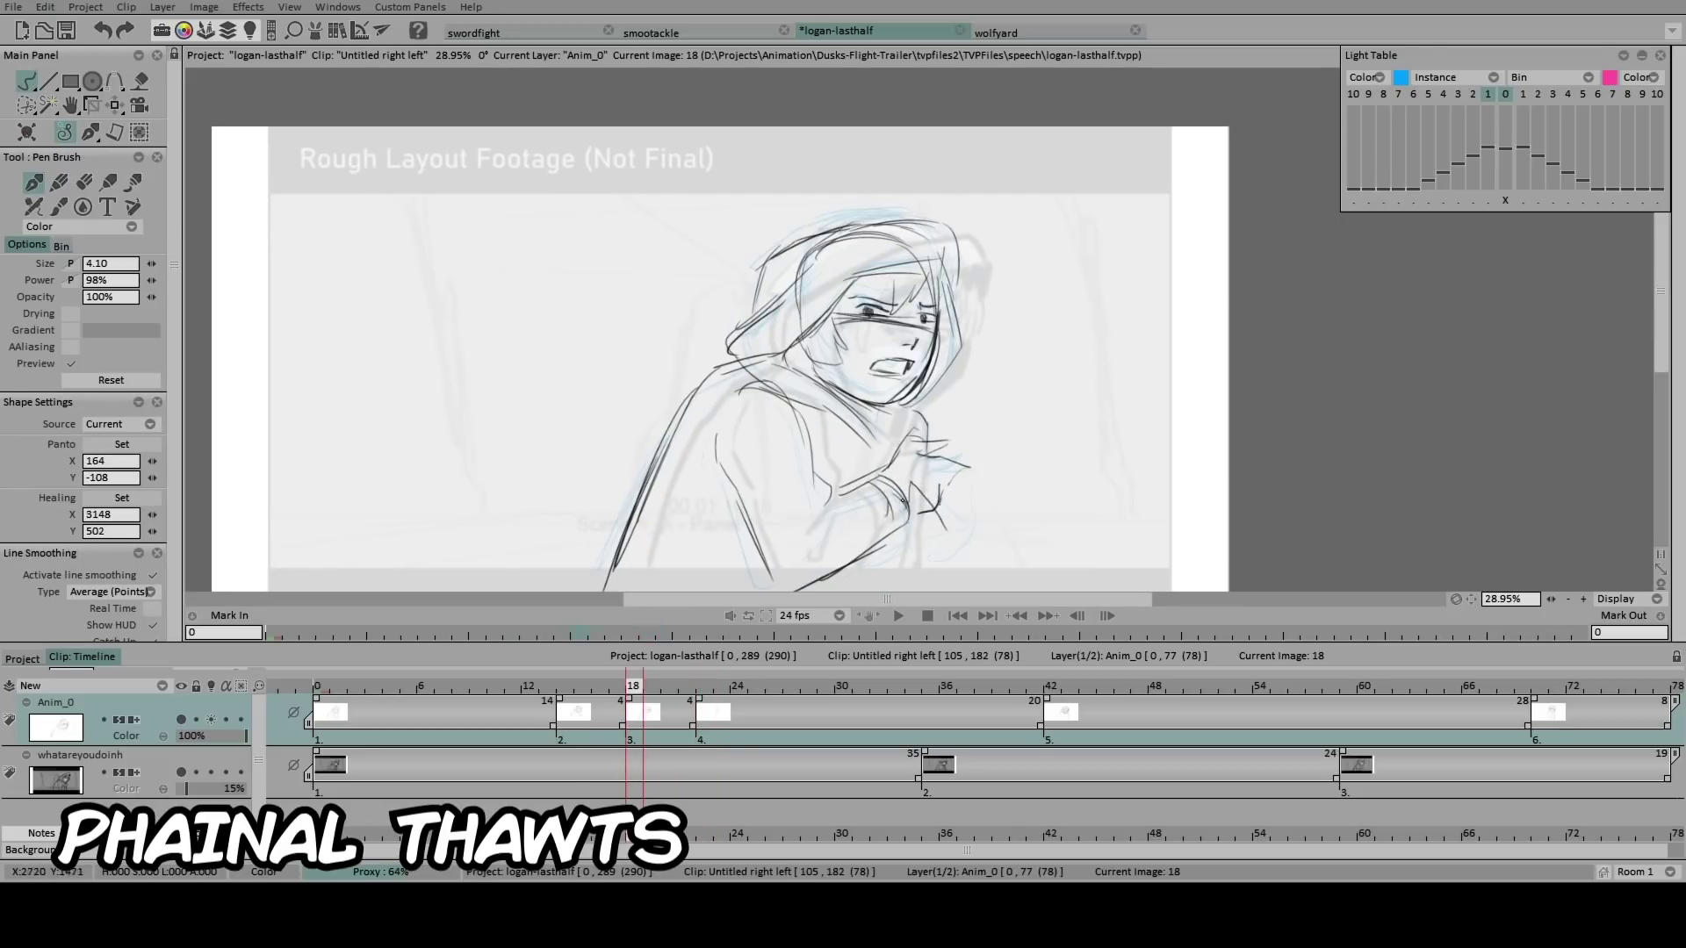
pyautogui.moveTo(940, 517); pyautogui.dragTo(954, 562)
# Compare the earlier drawings and draw the side of the hood and the collar at frame 22.
pyautogui.press('Left')
pyautogui.press('Left')
pyautogui.press('Right')
pyautogui.press('Right')
pyautogui.press('Right')
pyautogui.moveTo(819, 298); pyautogui.dragTo(753, 354)
pyautogui.moveTo(762, 354); pyautogui.dragTo(801, 404)
pyautogui.moveTo(713, 363); pyautogui.dragTo(831, 431)
# Draw the rear edge of the hood, the back contour and the mouth area at frame 22, checking against earlier drawings.
pyautogui.press('Left')
pyautogui.press('Left')
pyautogui.press('Right')
pyautogui.press('Right')
pyautogui.moveTo(755, 306); pyautogui.dragTo(715, 352)
pyautogui.moveTo(689, 400); pyautogui.dragTo(611, 590)
pyautogui.moveTo(880, 384); pyautogui.dragTo(840, 402)
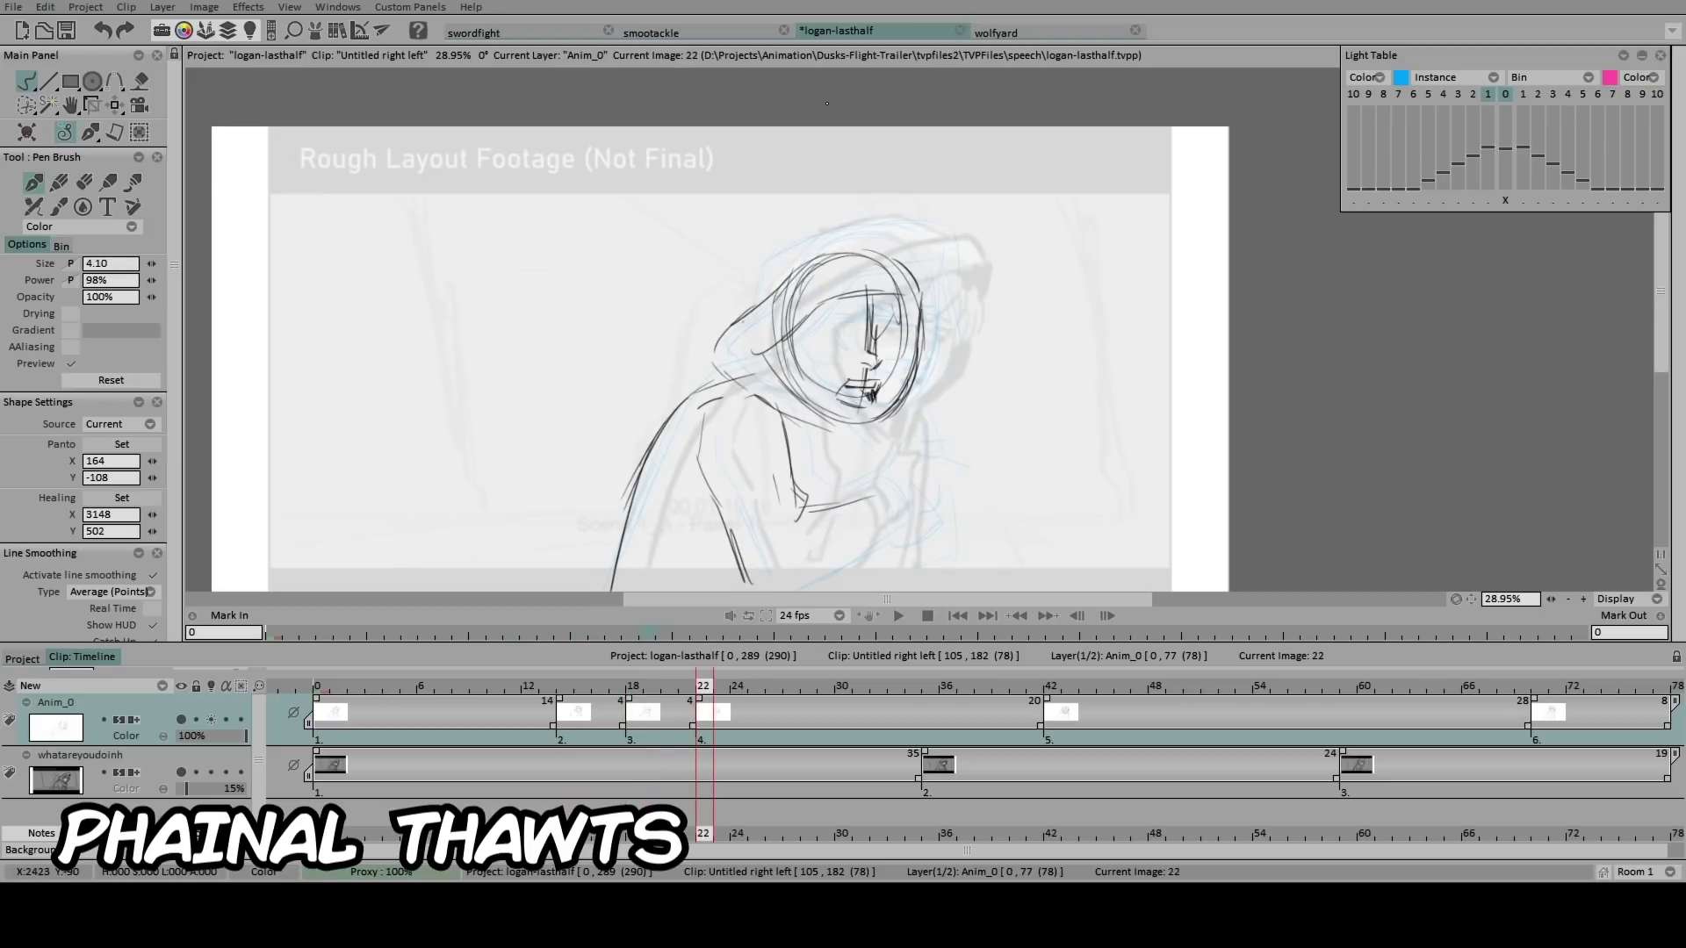
# Refine the hood opening, neckline, forearm and hand of the figure at frame 22, comparing it with the earlier drawings.
pyautogui.moveTo(859, 231)
pyautogui.mouseDown()
pyautogui.moveTo(731, 318)
pyautogui.moveTo(793, 413)
pyautogui.mouseUp()
pyautogui.moveTo(761, 353); pyautogui.dragTo(859, 437)
pyautogui.press('Left')
pyautogui.press('Left')
pyautogui.press('Left')
pyautogui.press('Right')
pyautogui.press('Right')
pyautogui.press('Right')
pyautogui.moveTo(882, 519); pyautogui.dragTo(786, 591)
pyautogui.press('Left')
pyautogui.press('Right')
pyautogui.moveTo(939, 519); pyautogui.dragTo(904, 483)
pyautogui.press('h')
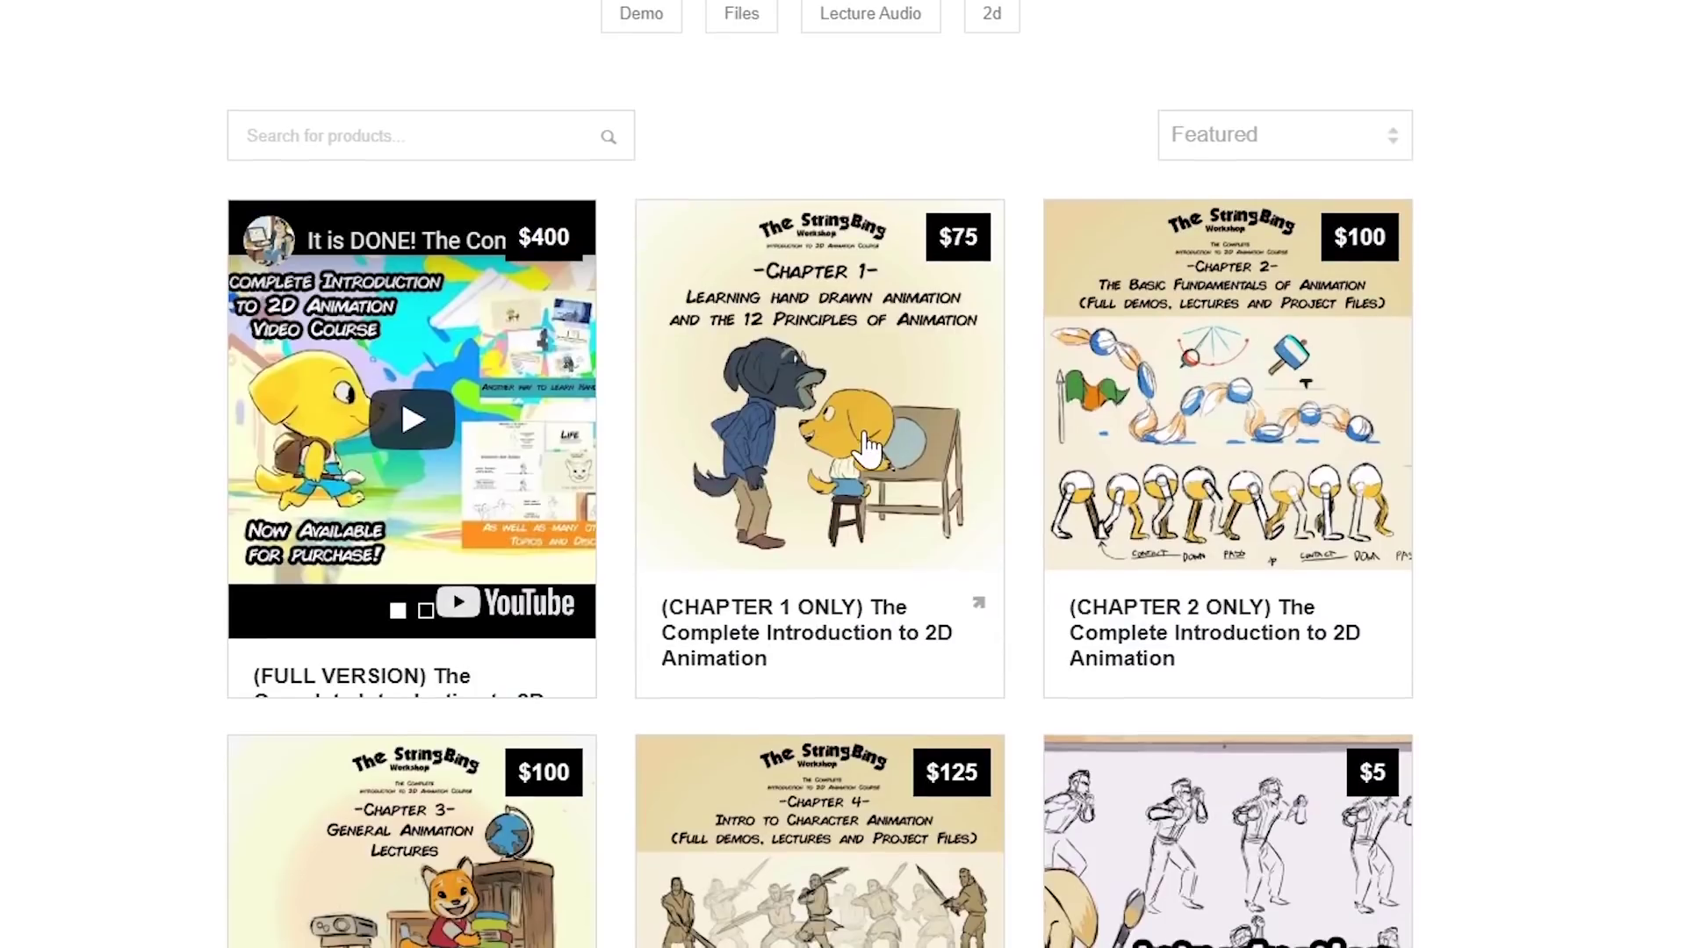
# Browse the animation course store in the web browser and open the Chapter 3 General Animation Lectures product to read its description.
pyautogui.scroll(-5, 847, 456)
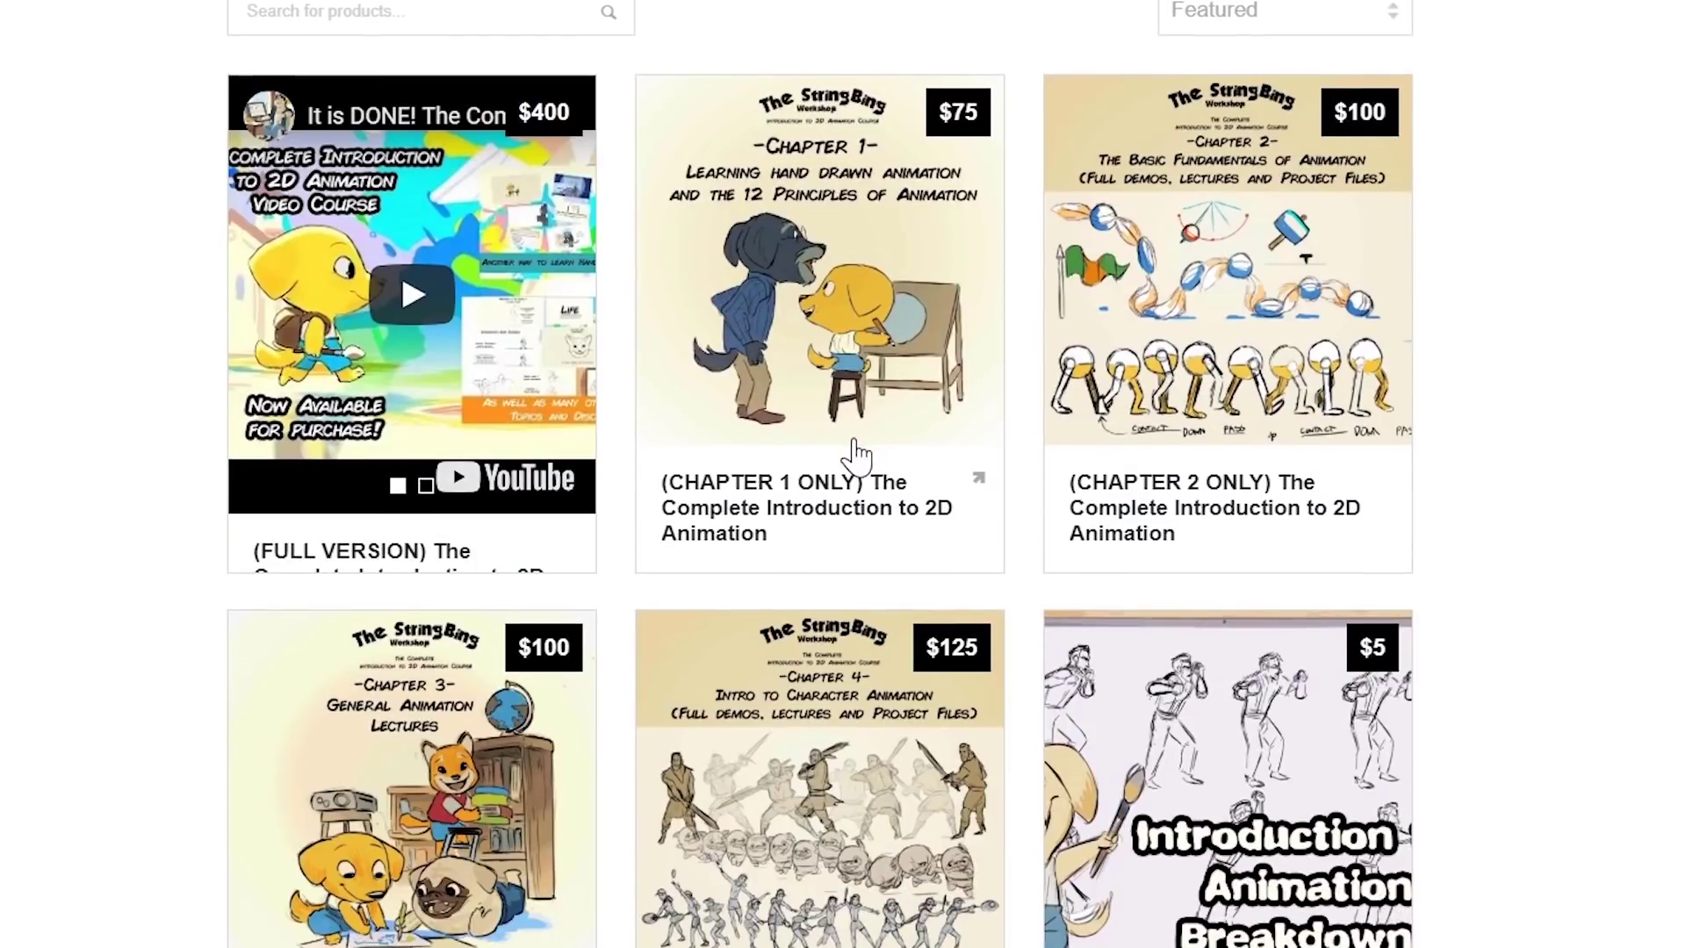
pyautogui.scroll(-2, 847, 456)
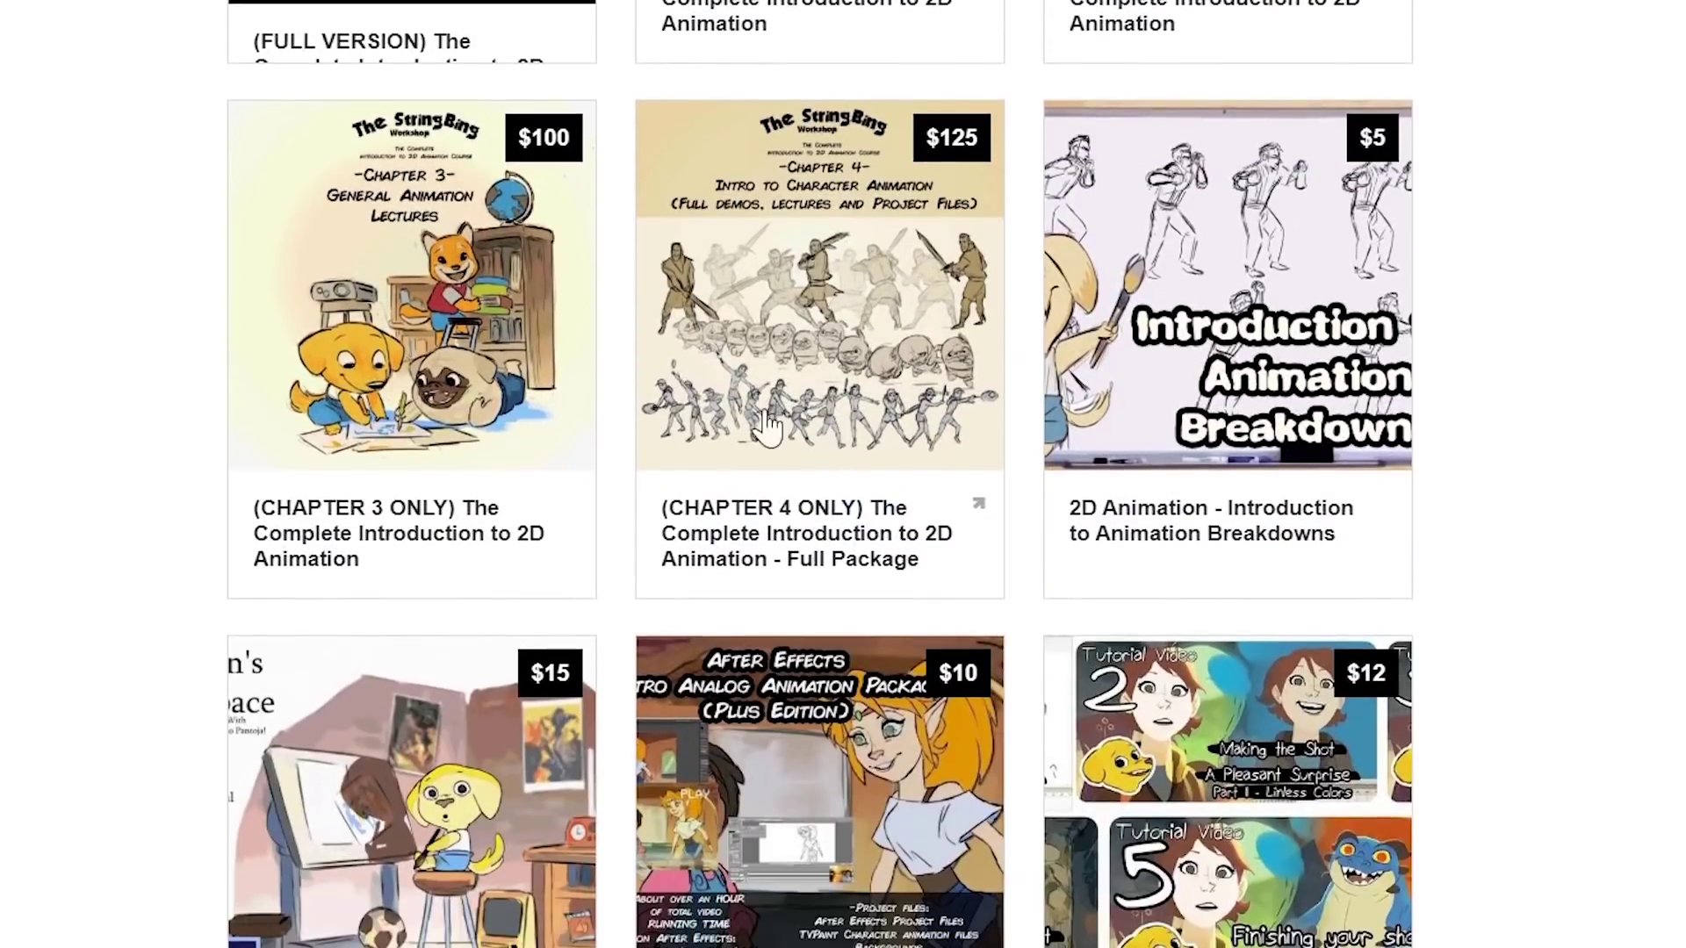
pyautogui.click(400, 257)
pyautogui.scroll(-2, 825, 404)
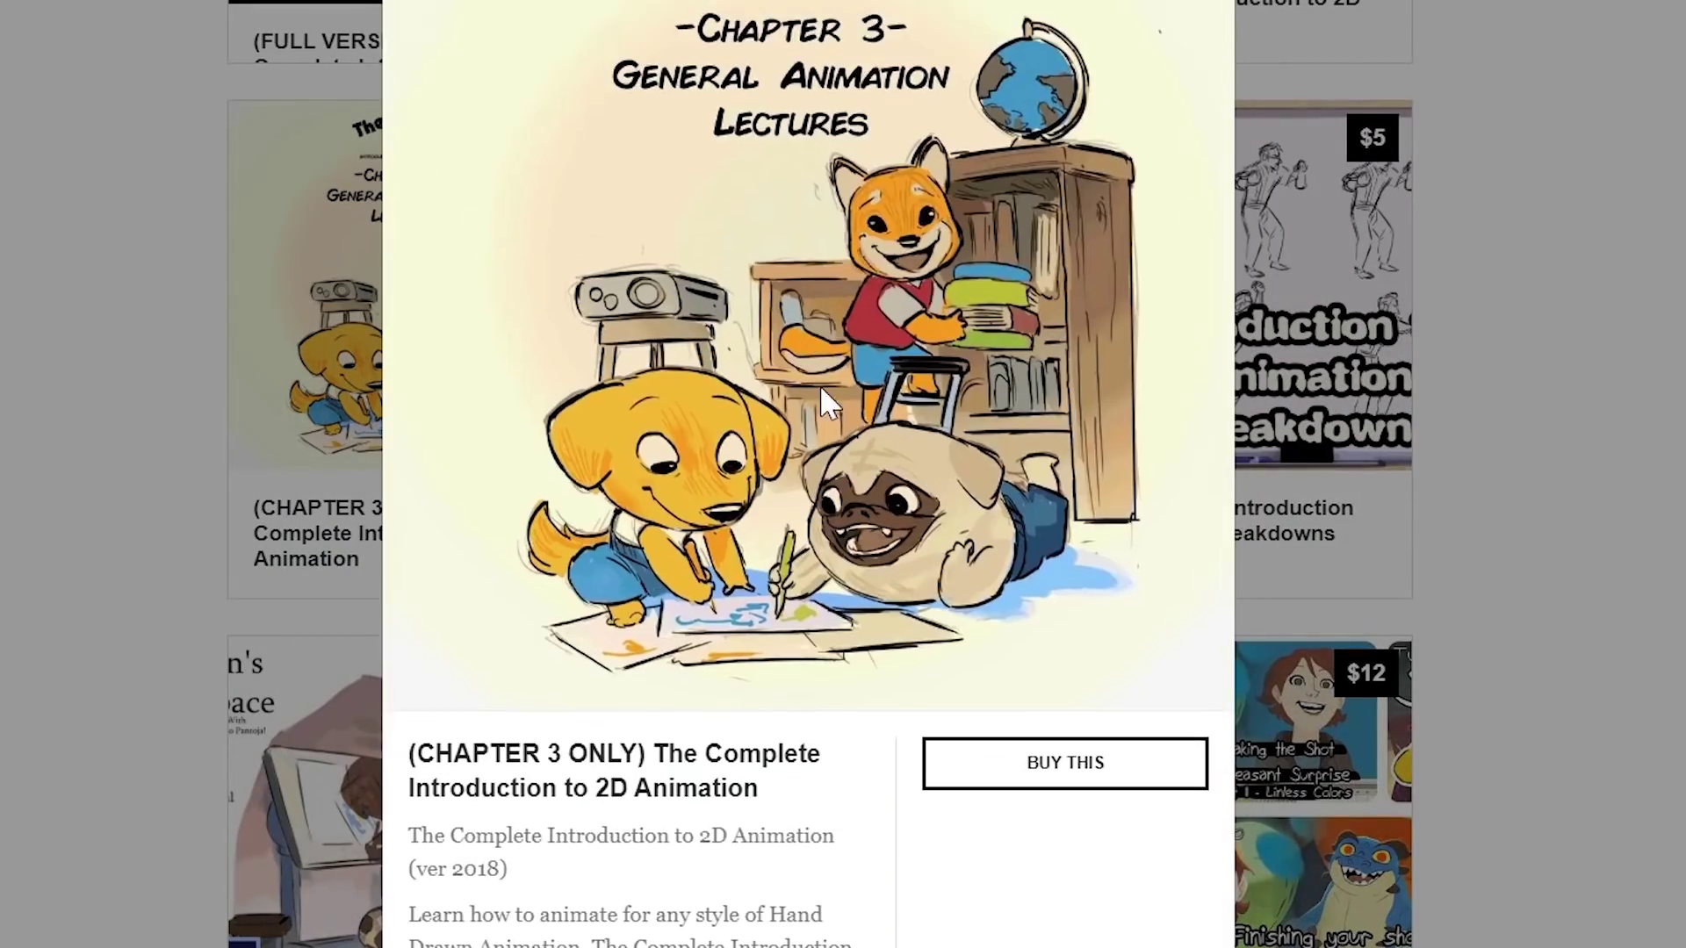
pyautogui.scroll(-2, 826, 404)
pyautogui.scroll(-4, 909, 625)
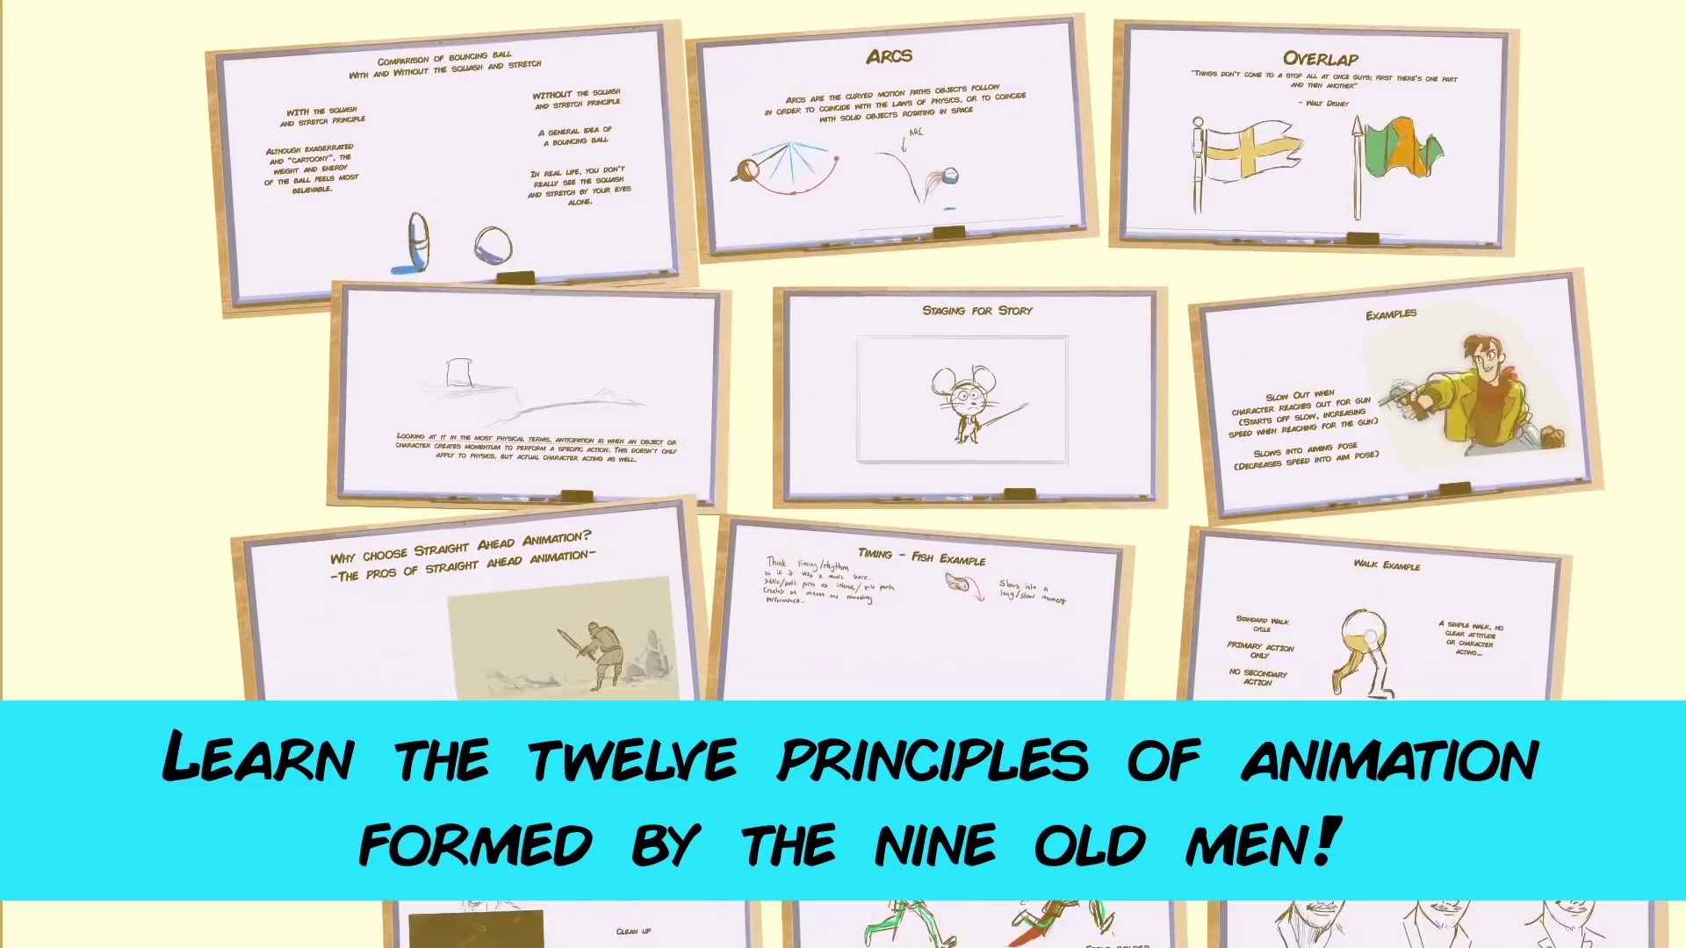